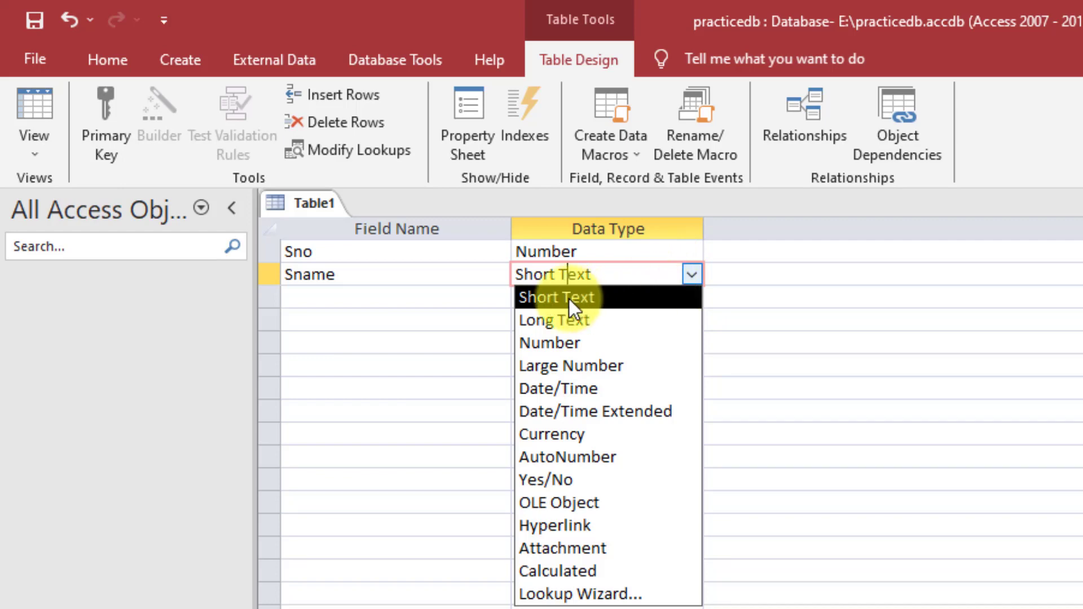
- Leave Sname as Short Text and add a third field, Address, with the Long Text data type
{"action": "left_click", "coordinate": [570, 299]}
{"action": "left_click", "coordinate": [340, 308]}
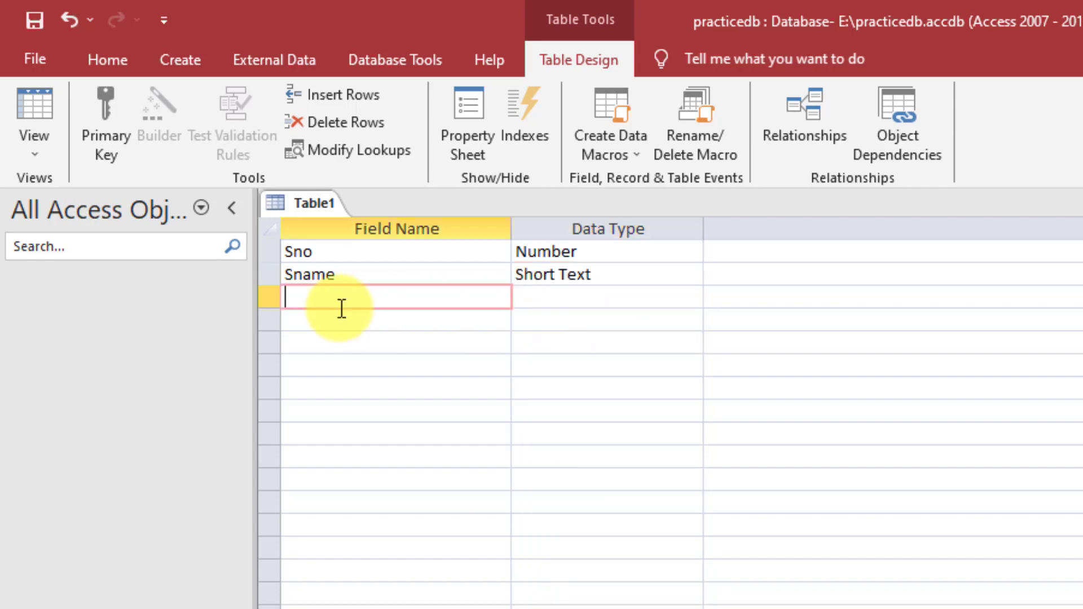
{"action": "type", "text": "Address"}
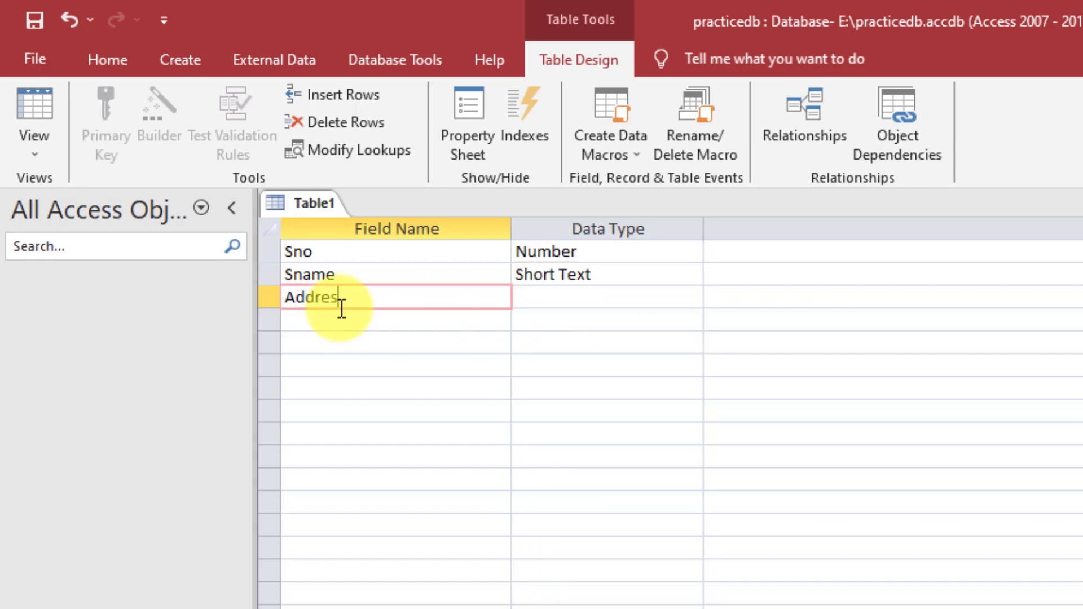
{"action": "left_click", "coordinate": [660, 297]}
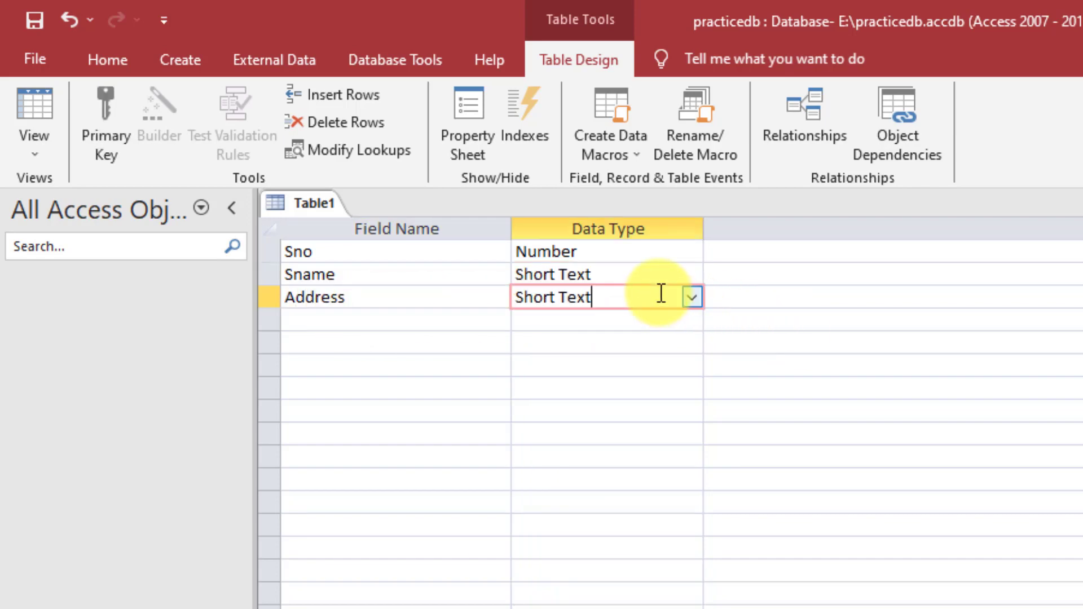
{"action": "left_click", "coordinate": [691, 298]}
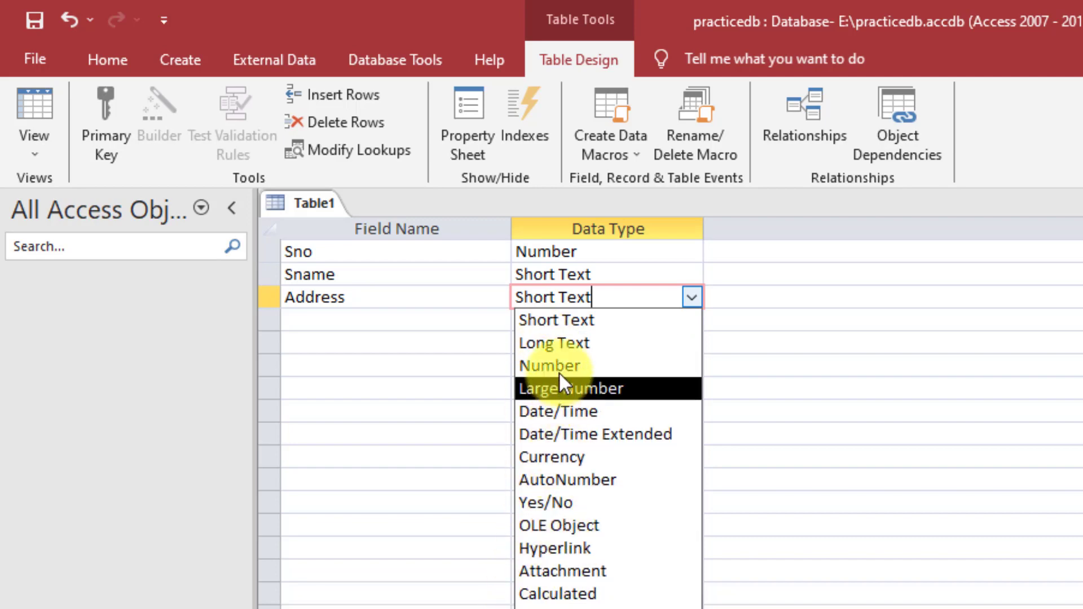
{"action": "left_click", "coordinate": [560, 343]}
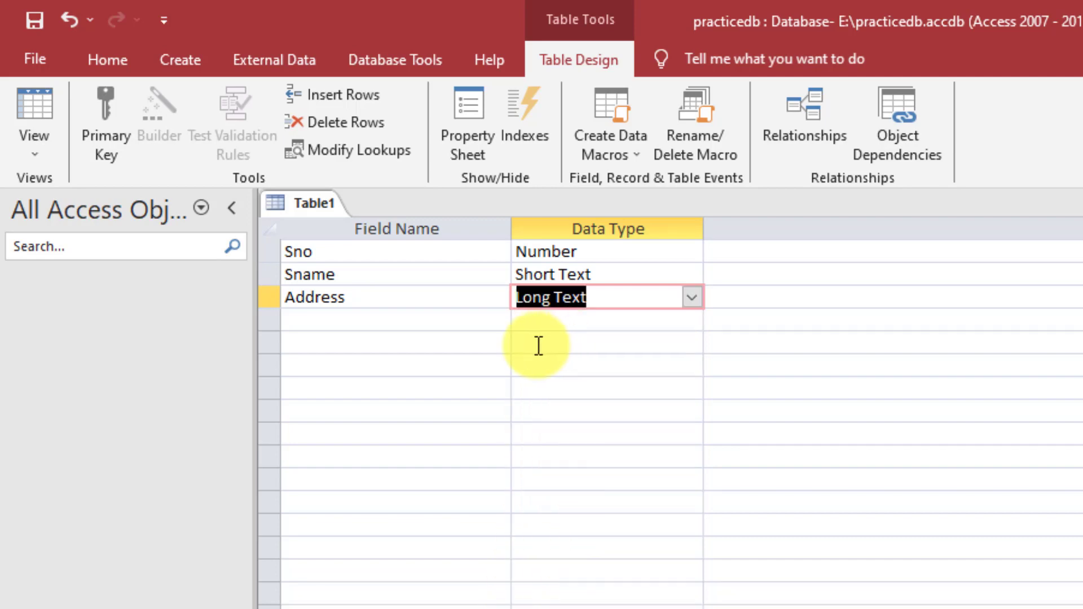
{"action": "left_click", "coordinate": [445, 319]}
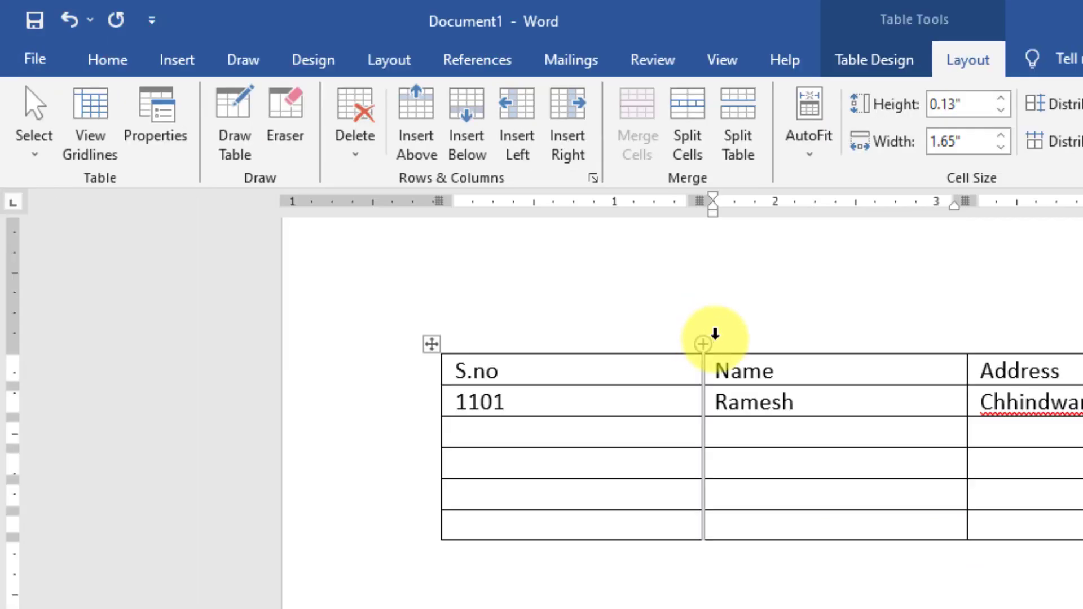
{"action": "left_click", "coordinate": [975, 368]}
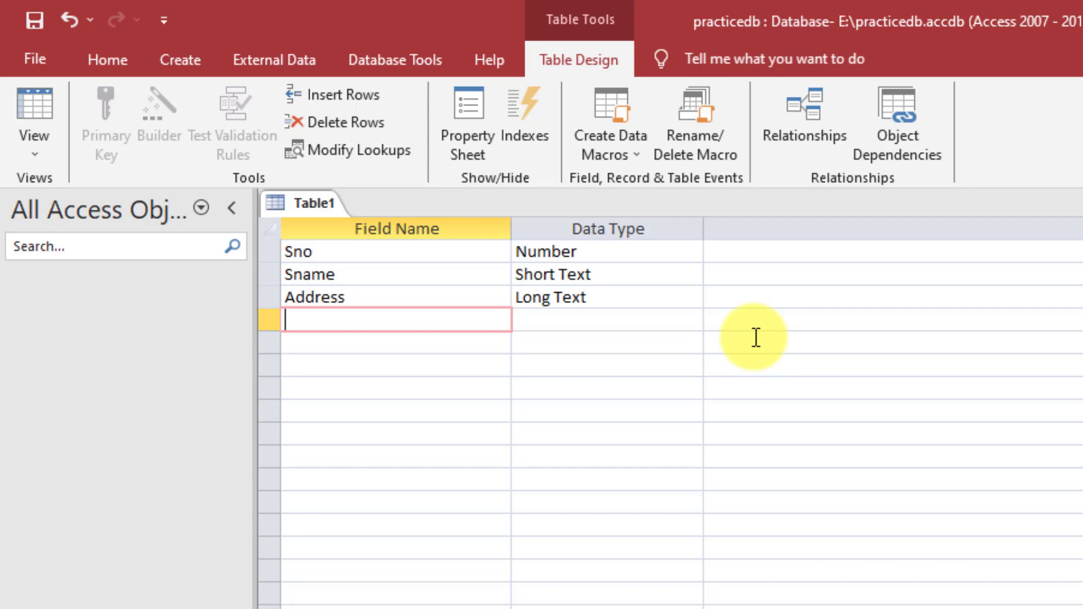
- Add a Fees field with the Number data type
{"action": "type", "text": "Fees"}
{"action": "key", "text": "Tab"}
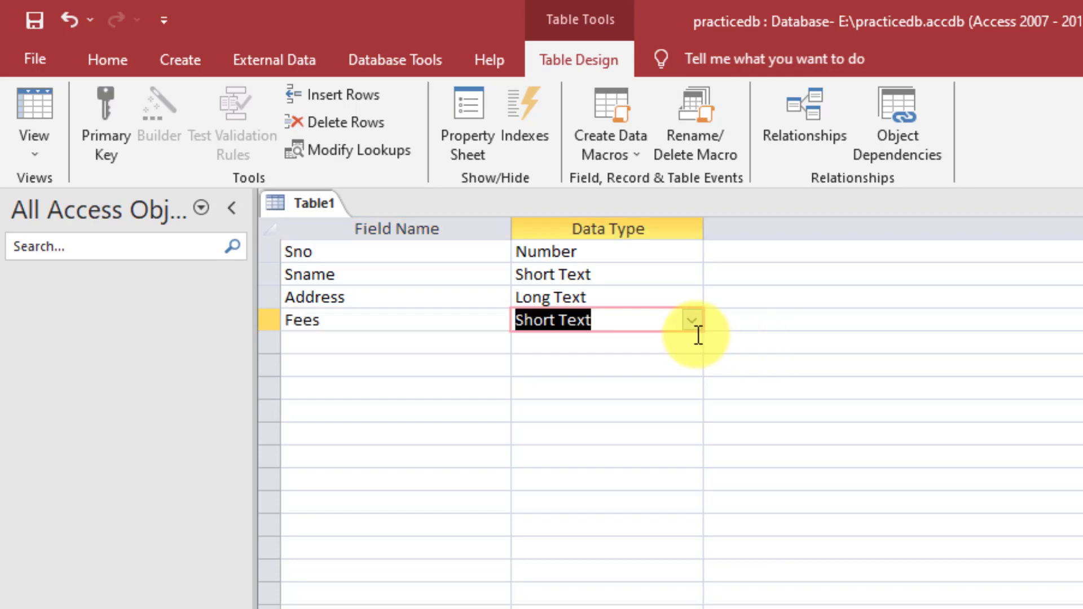
{"action": "left_click", "coordinate": [693, 322]}
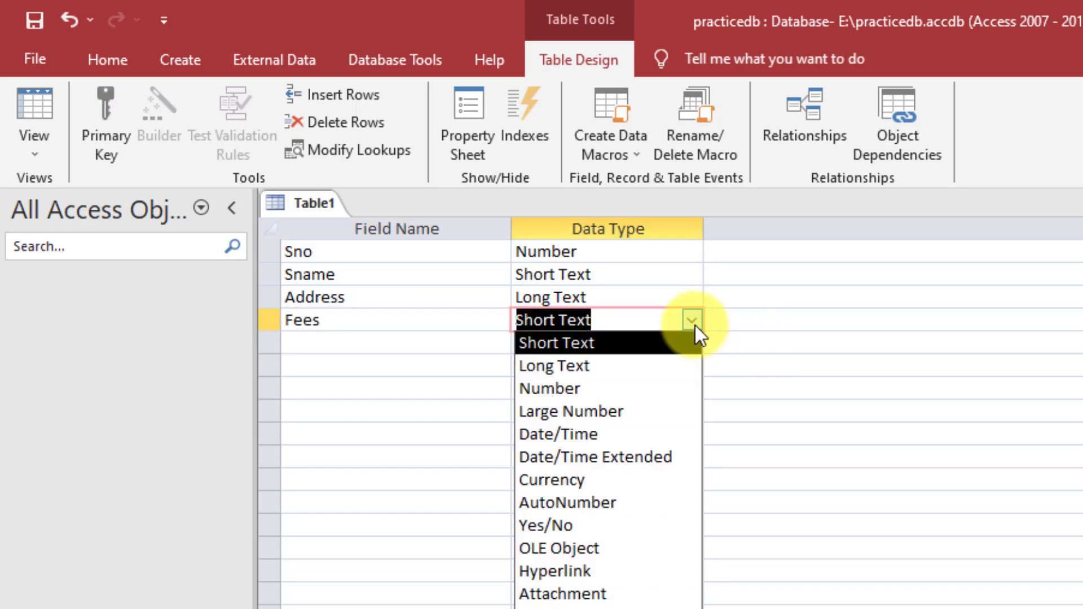
{"action": "left_click", "coordinate": [548, 388]}
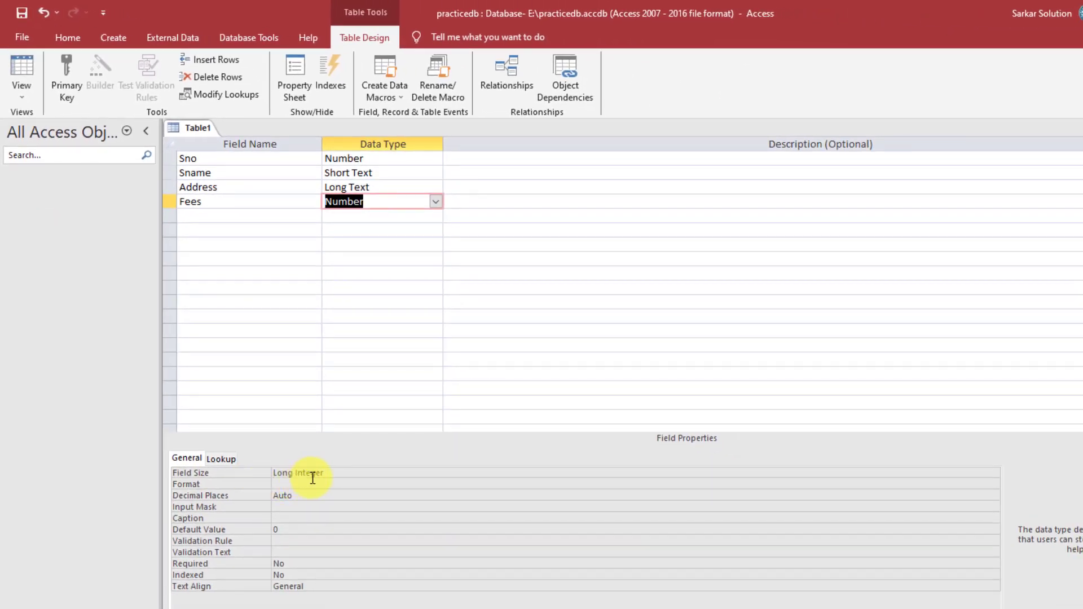
- Keep the Sno field size as Long Integer
{"action": "left_click", "coordinate": [266, 161]}
{"action": "left_click", "coordinate": [394, 160]}
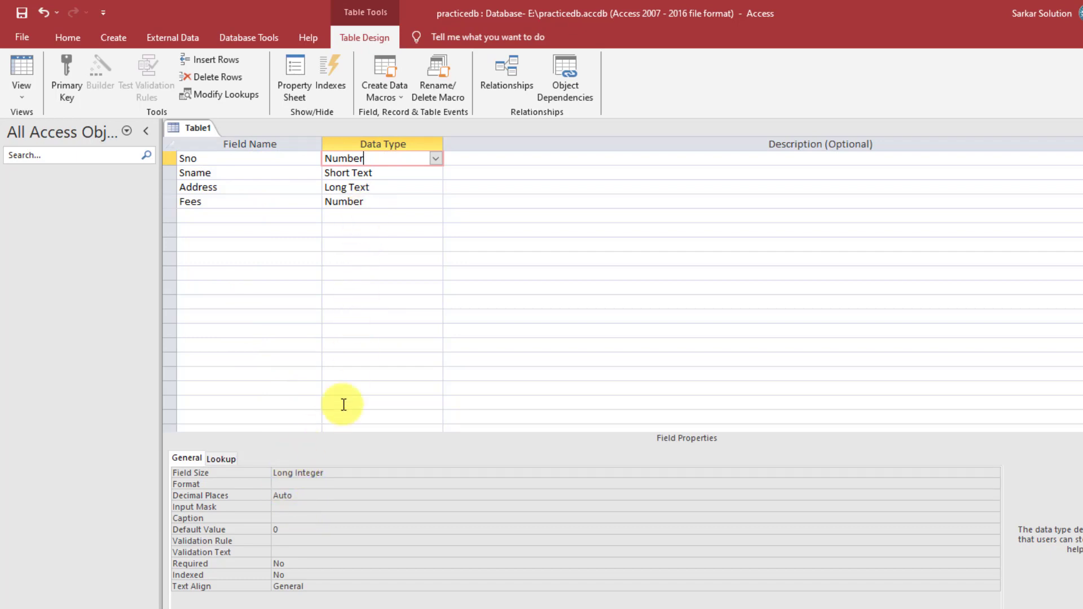
{"action": "left_click", "coordinate": [346, 473]}
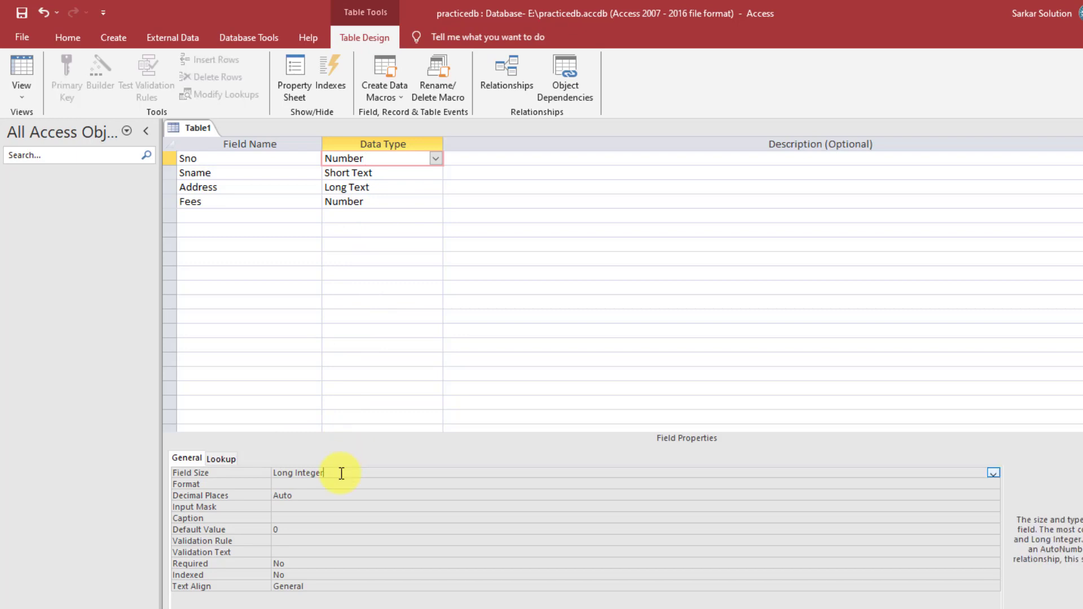
{"action": "left_click", "coordinate": [993, 475]}
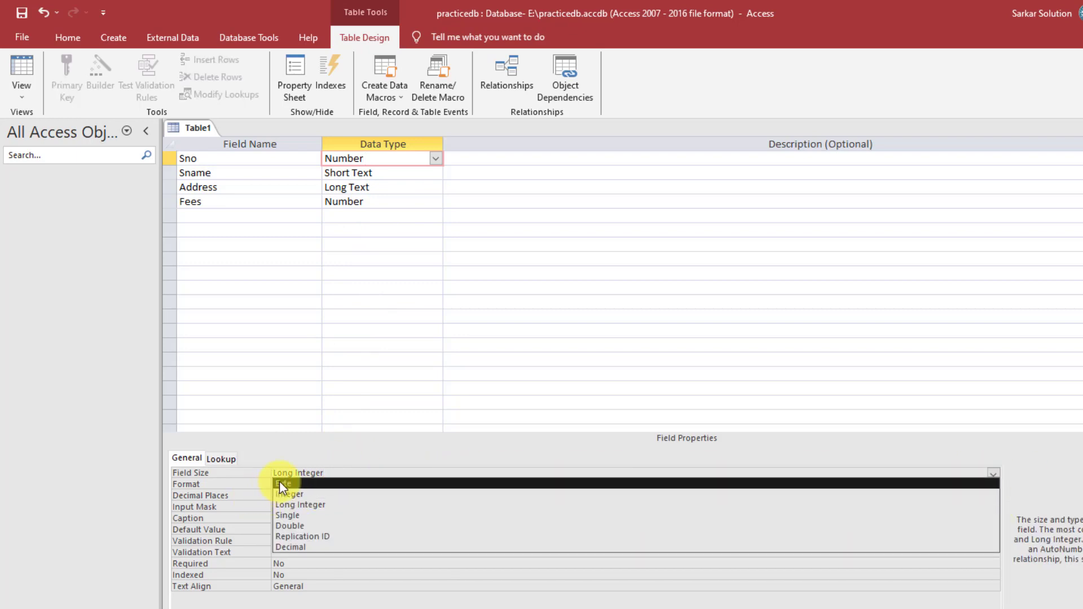
{"action": "left_click", "coordinate": [300, 505]}
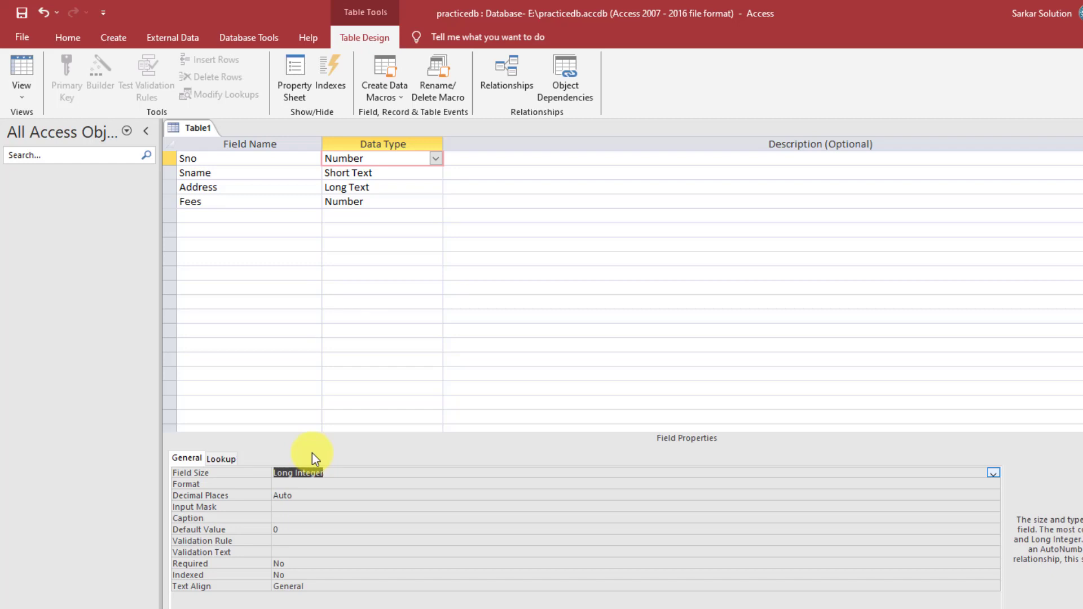
- Add a fifth field named Dob in the empty row below Fees
{"action": "left_click", "coordinate": [397, 201]}
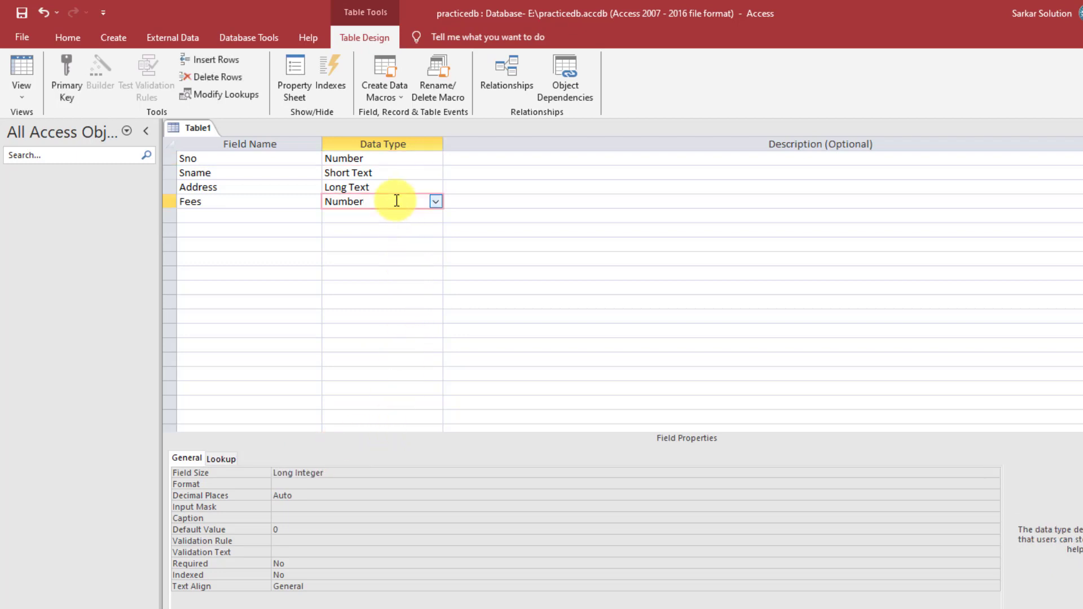
{"action": "left_click", "coordinate": [393, 157]}
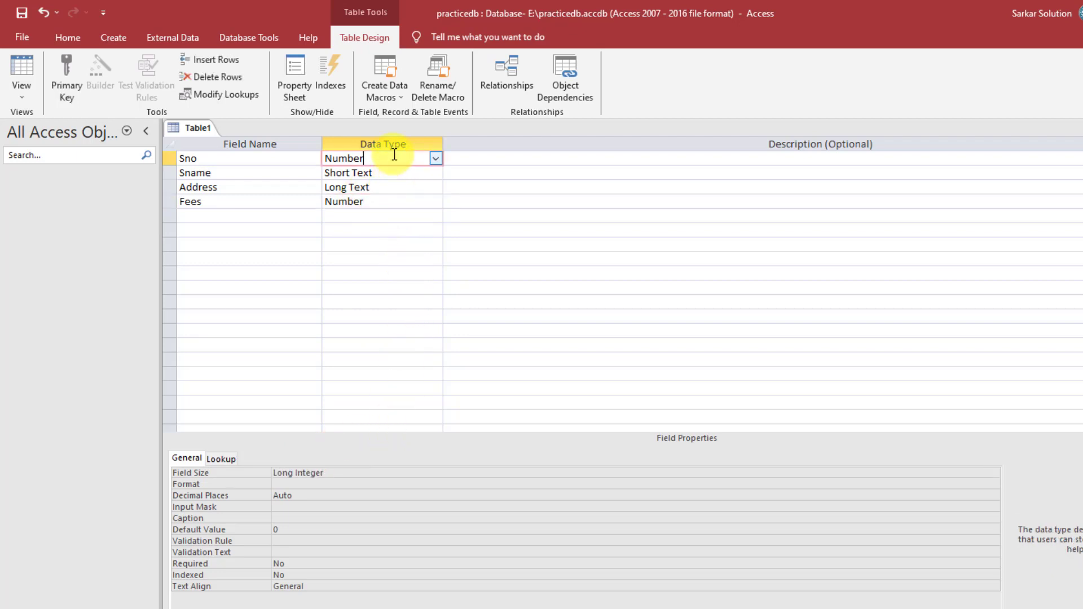
{"action": "left_click", "coordinate": [278, 200]}
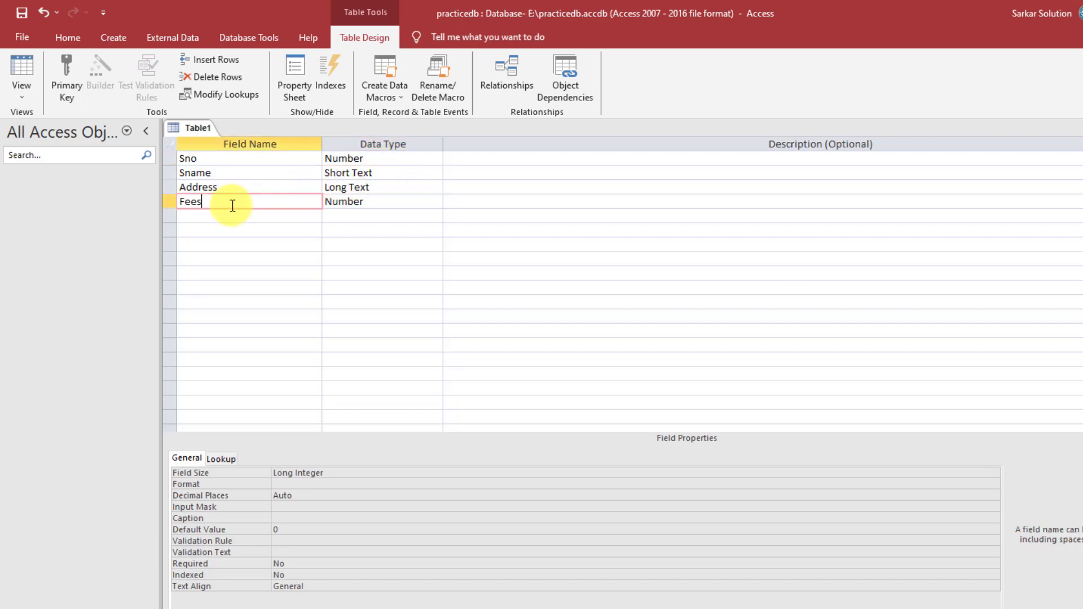
{"action": "left_click", "coordinate": [265, 218]}
{"action": "left_click", "coordinate": [265, 208]}
{"action": "left_click", "coordinate": [266, 217]}
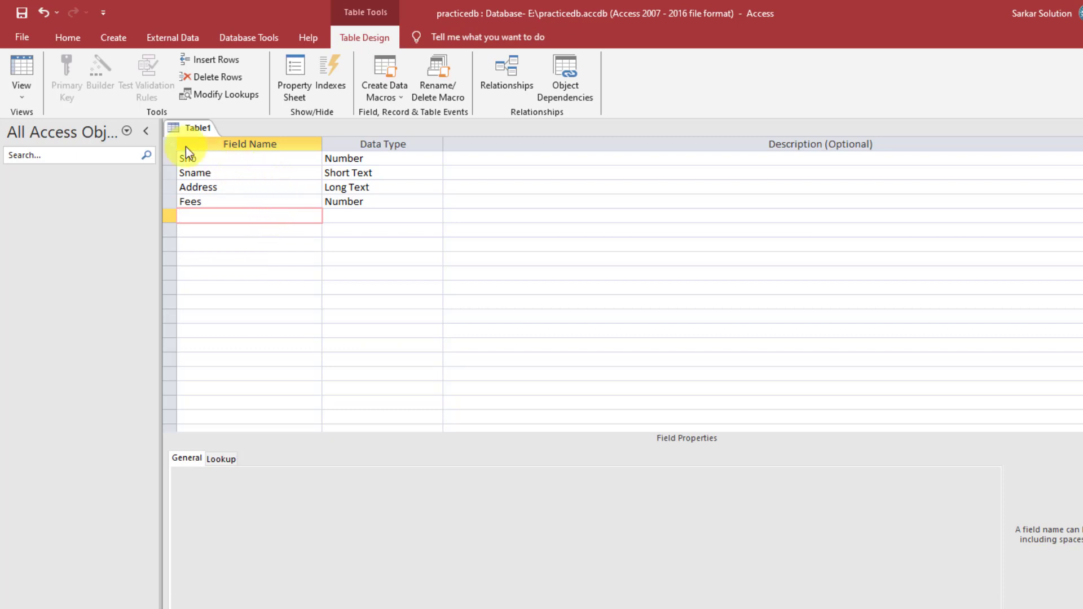
{"action": "left_click", "coordinate": [270, 202]}
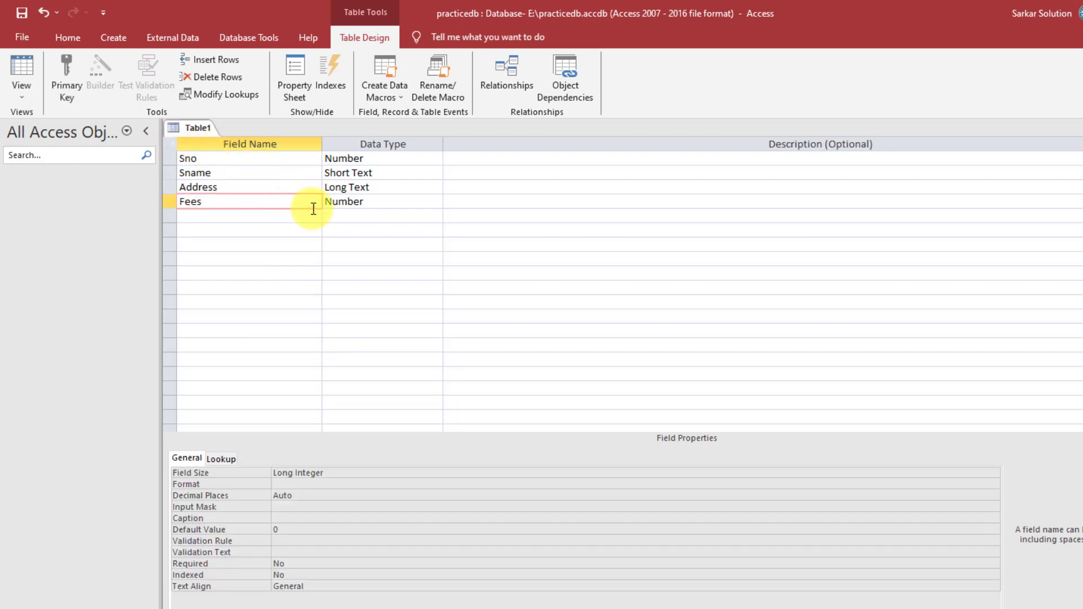
{"action": "left_click", "coordinate": [252, 216]}
{"action": "type", "text": "Dob"}
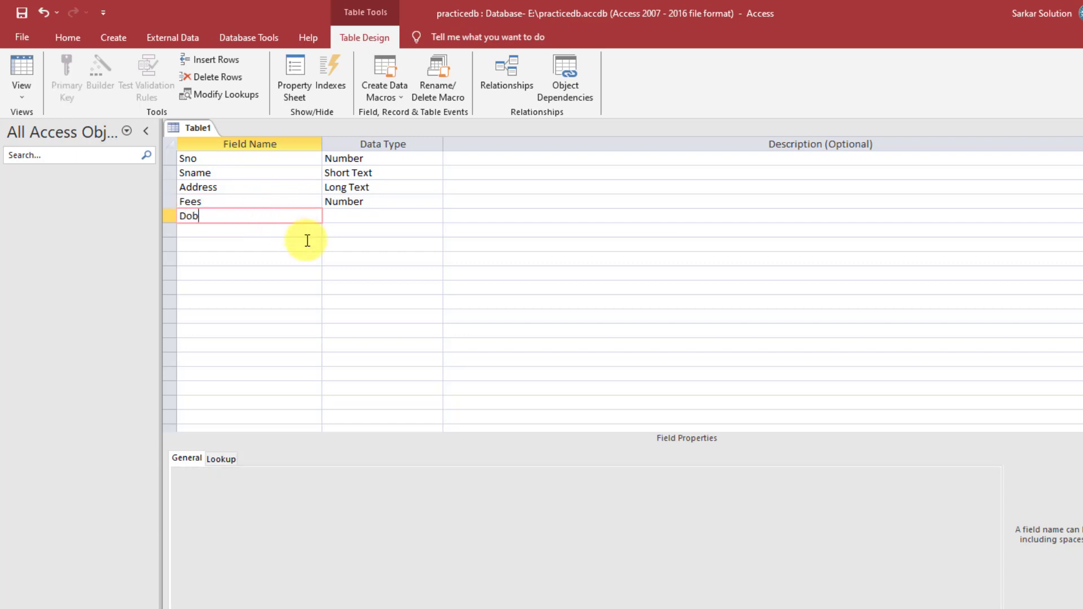
{"action": "left_click", "coordinate": [391, 211]}
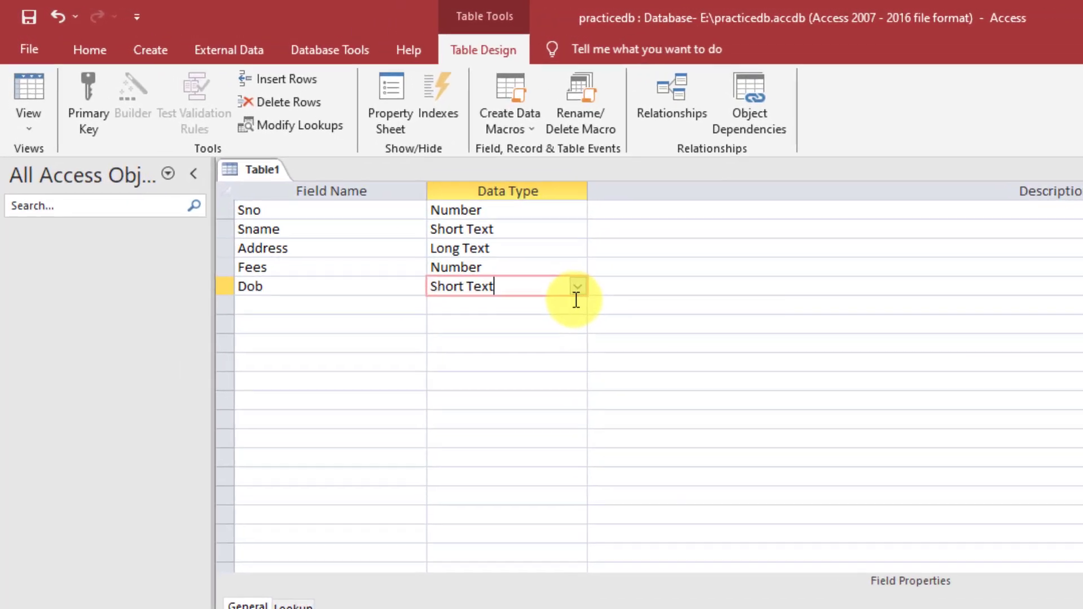
- Set the Dob field's data type to Date/Time
{"action": "left_click", "coordinate": [435, 216]}
{"action": "left_click", "coordinate": [436, 216]}
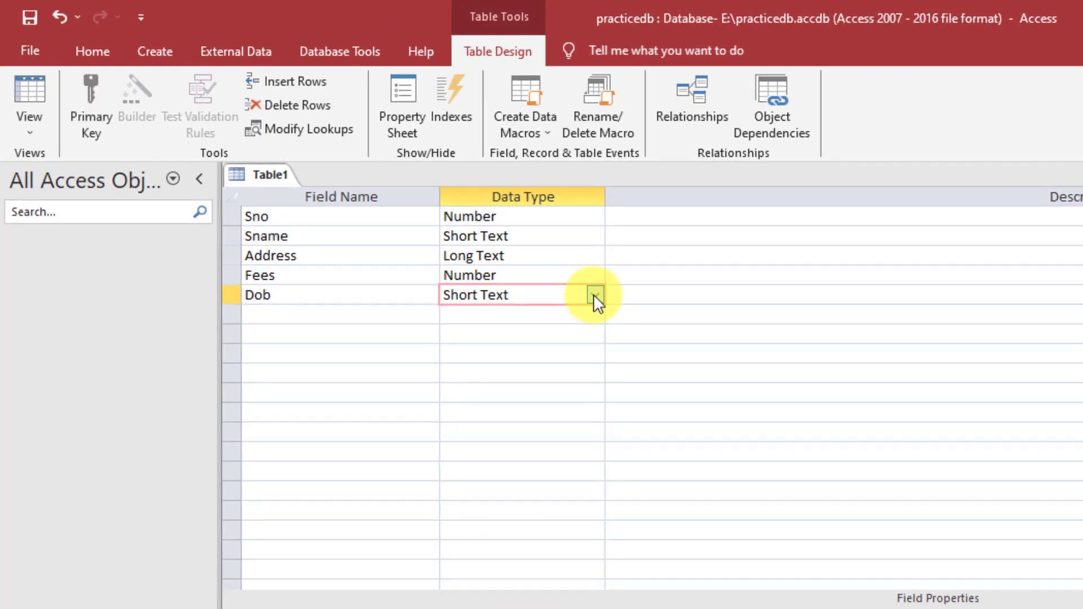
{"action": "left_click", "coordinate": [593, 295]}
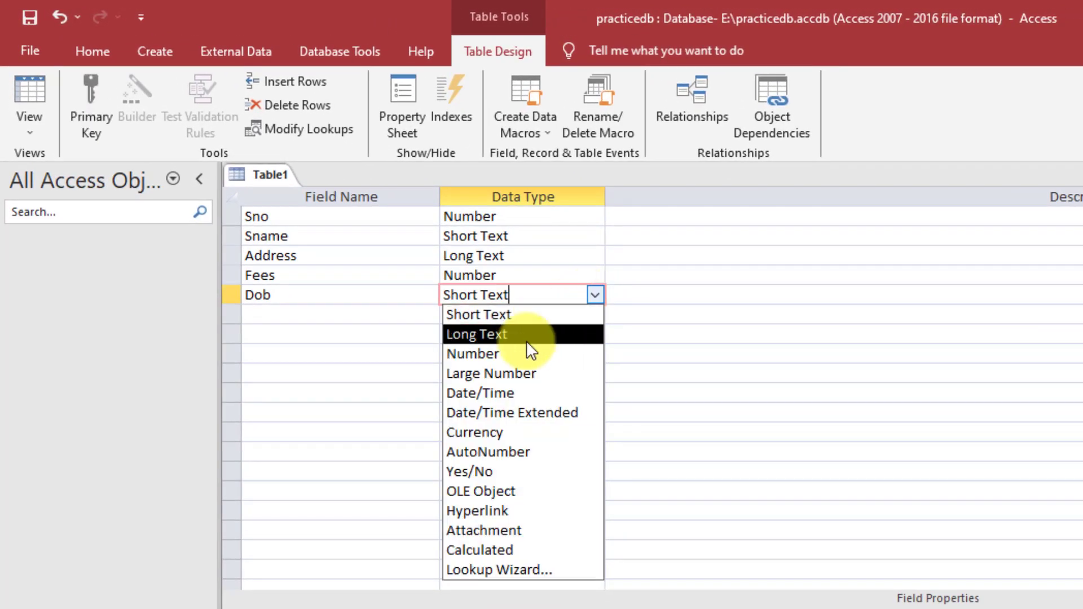
{"action": "left_click", "coordinate": [489, 394]}
- Add a Mobile field with the Number data type
{"action": "left_click", "coordinate": [339, 313]}
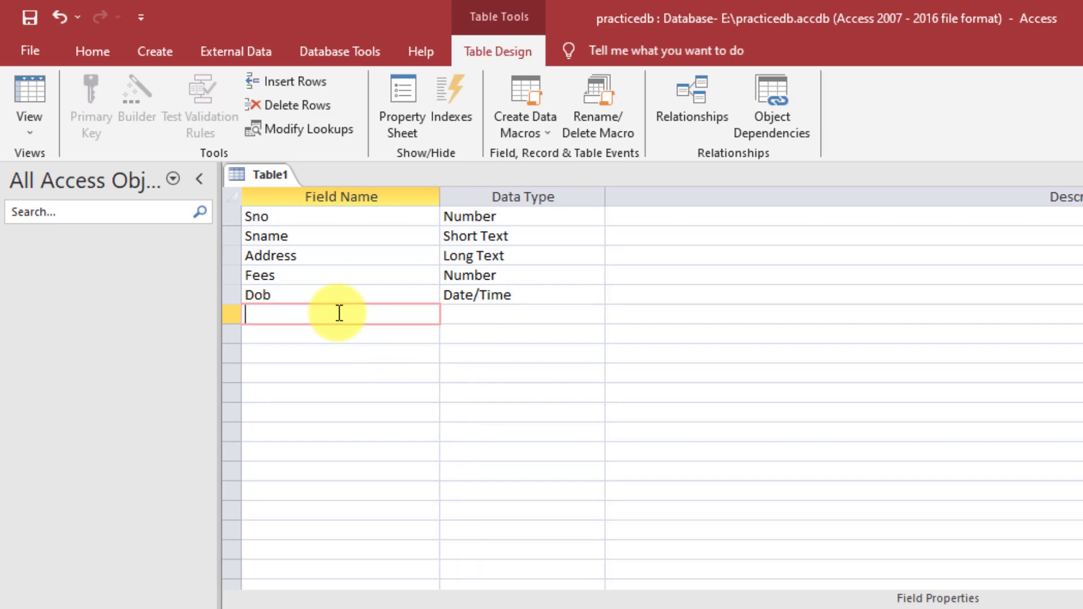
{"action": "type", "text": "Mobile"}
{"action": "key", "text": "Tab"}
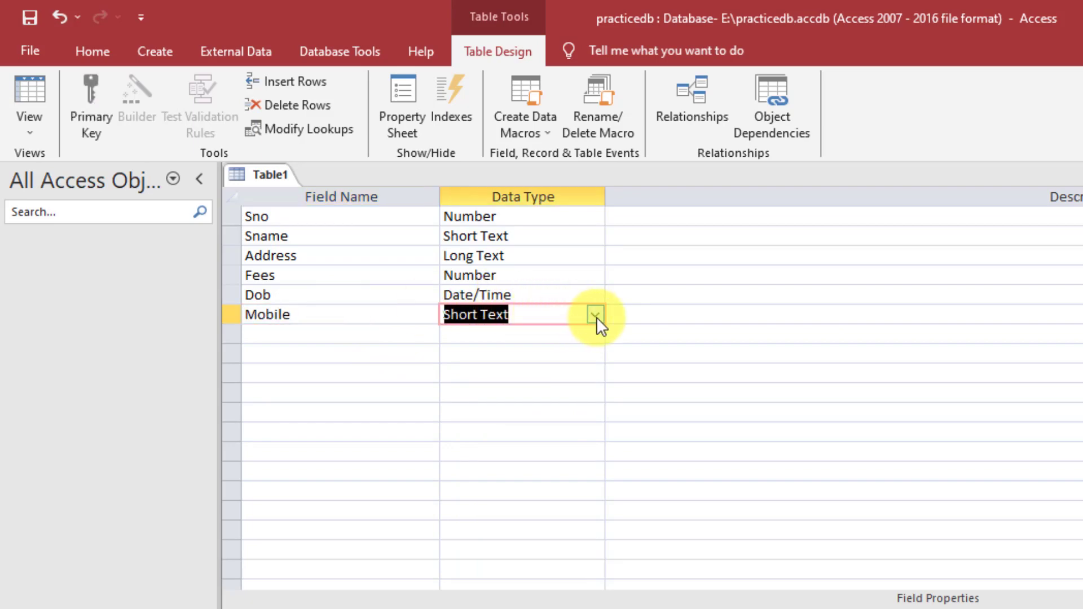
{"action": "left_click", "coordinate": [595, 315]}
{"action": "left_click", "coordinate": [509, 372]}
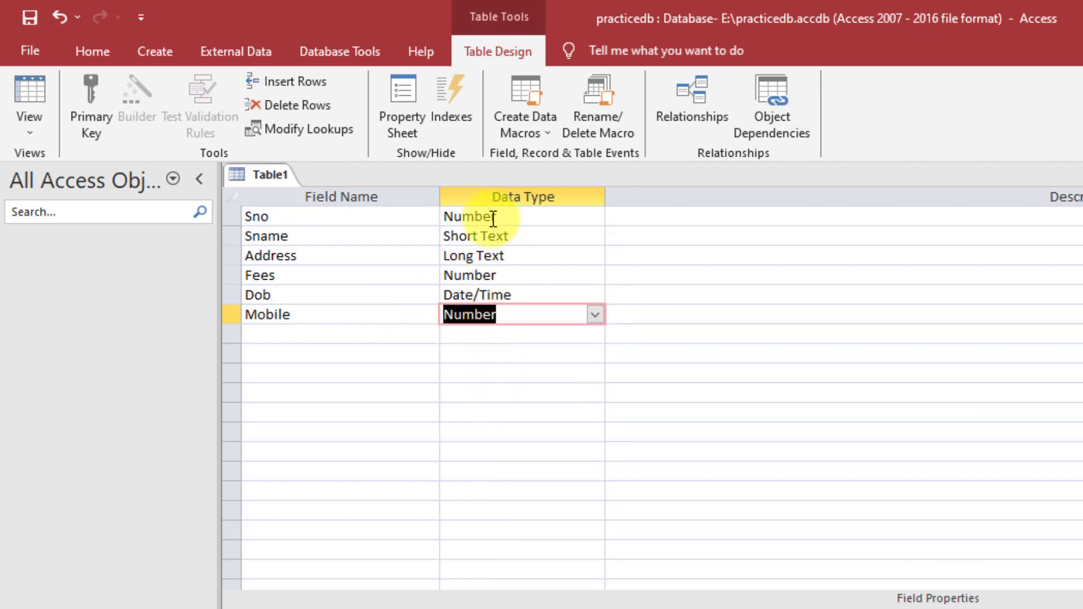
- Name the next new field Doa
{"action": "left_click", "coordinate": [504, 334]}
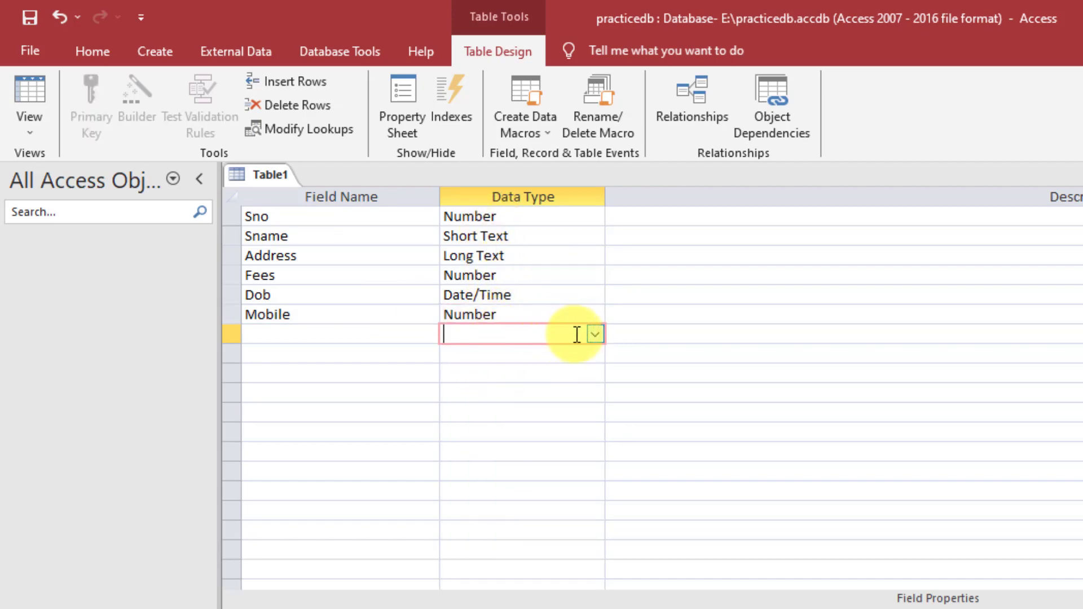
{"action": "left_click", "coordinate": [383, 334]}
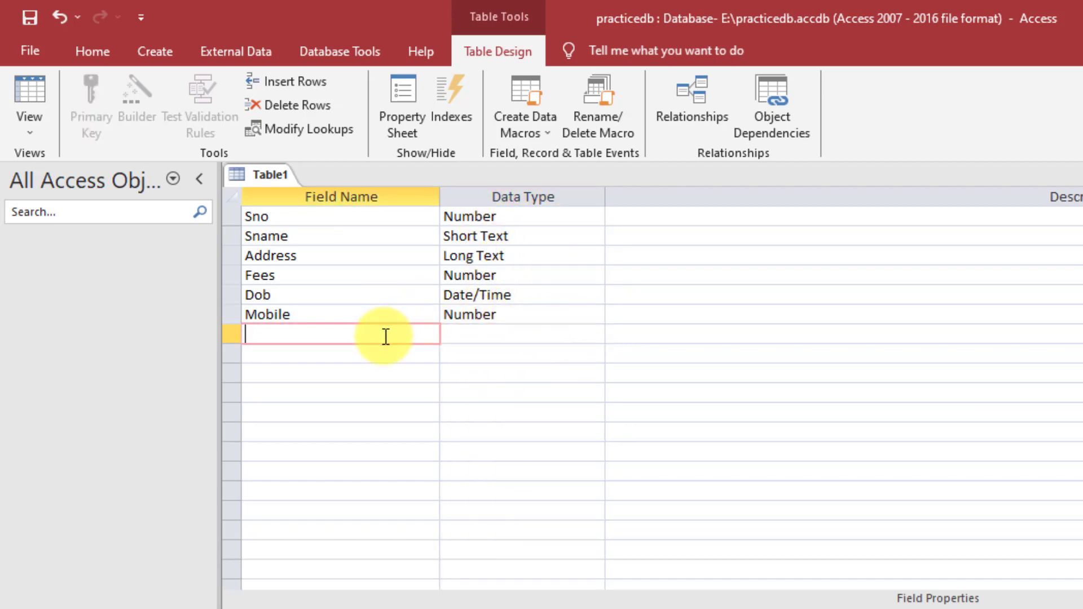
{"action": "type", "text": "Doa"}
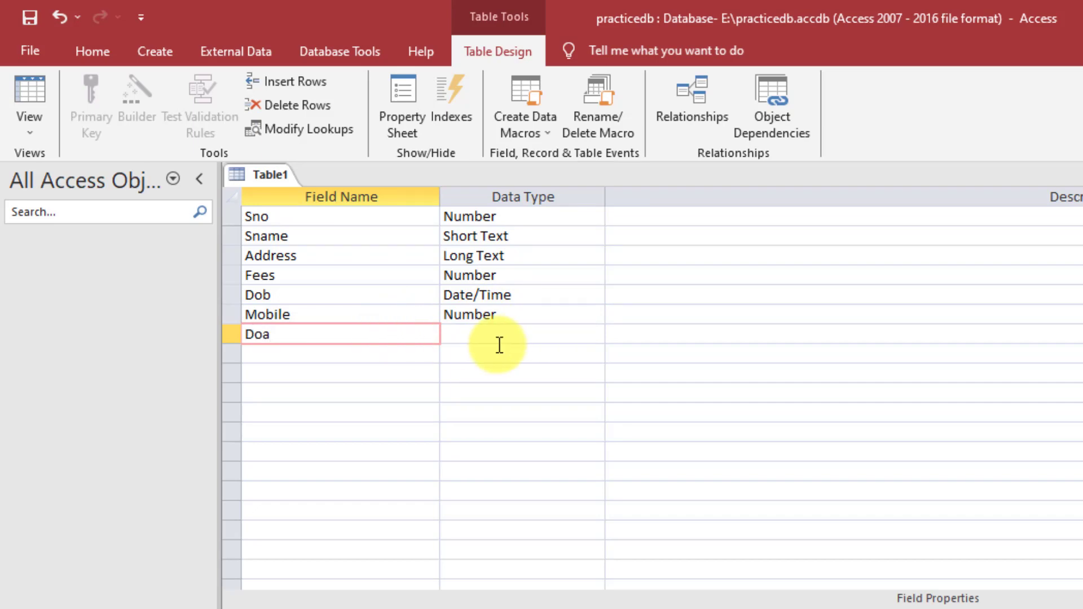
- Show the data type dropdown for the Doa field
{"action": "left_click", "coordinate": [529, 342]}
{"action": "left_click", "coordinate": [529, 337]}
{"action": "left_click", "coordinate": [596, 335]}
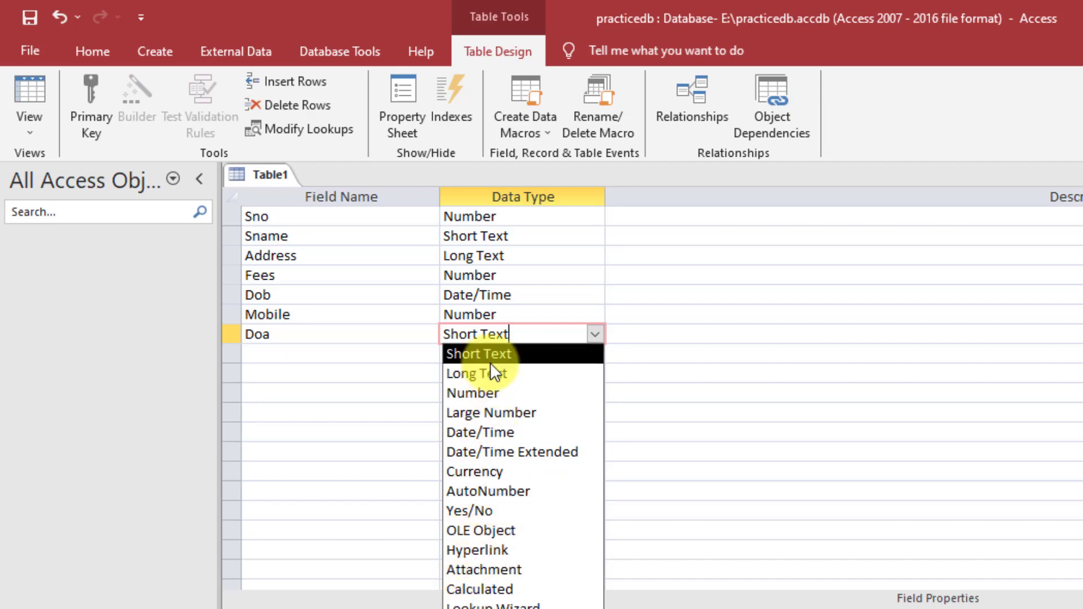
- Make Doa a Date/Time field, completing the seven-field design
{"action": "left_click", "coordinate": [492, 433]}
{"action": "left_click", "coordinate": [546, 334]}
{"action": "left_click", "coordinate": [595, 334]}
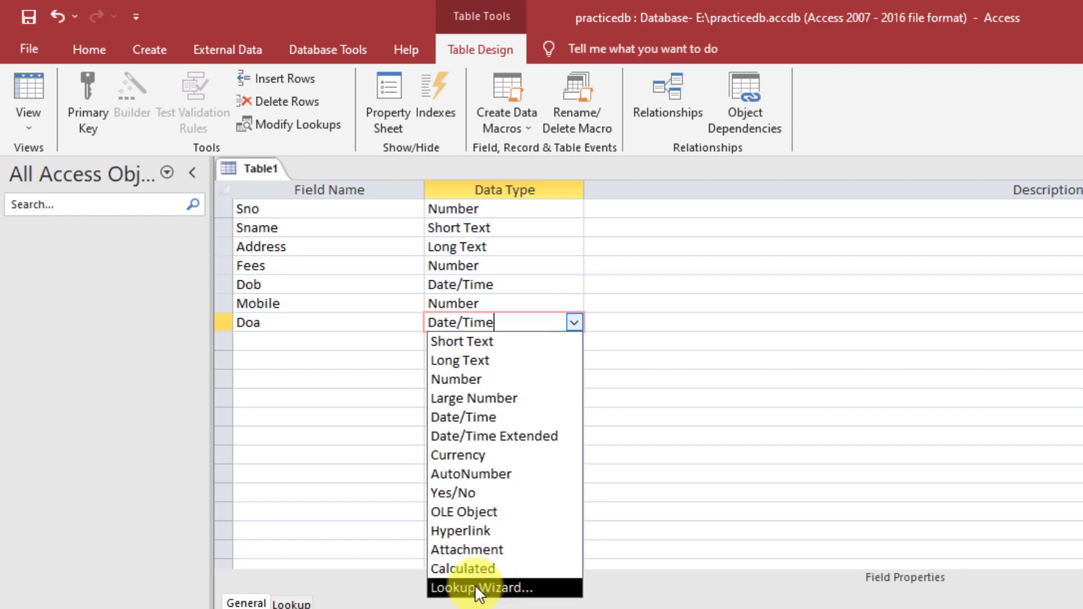
{"action": "left_click", "coordinate": [363, 472]}
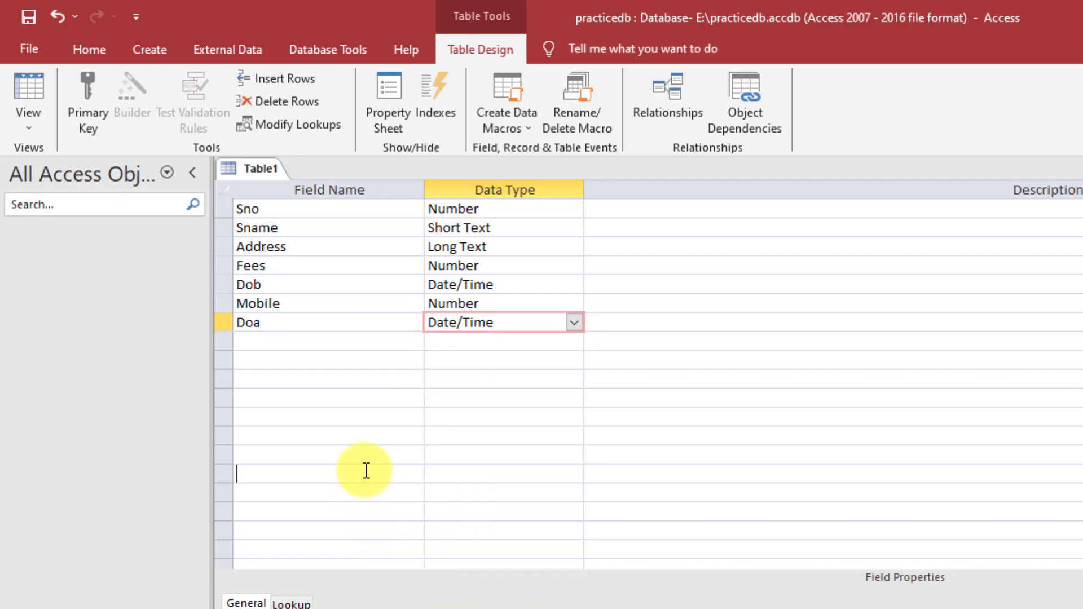
{"action": "left_click", "coordinate": [400, 326]}
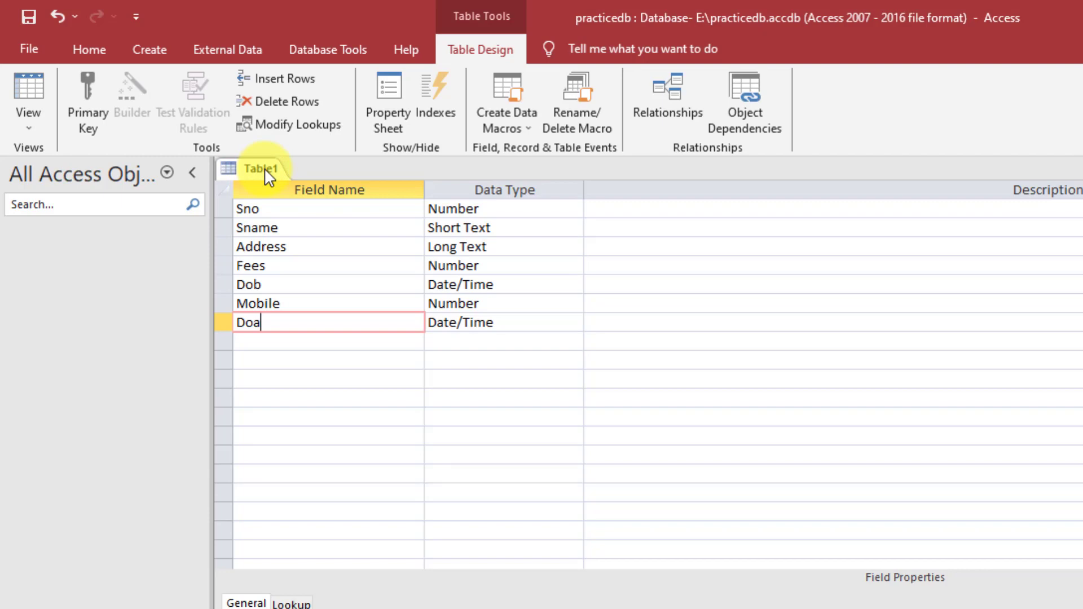
{"action": "right_click", "coordinate": [268, 177]}
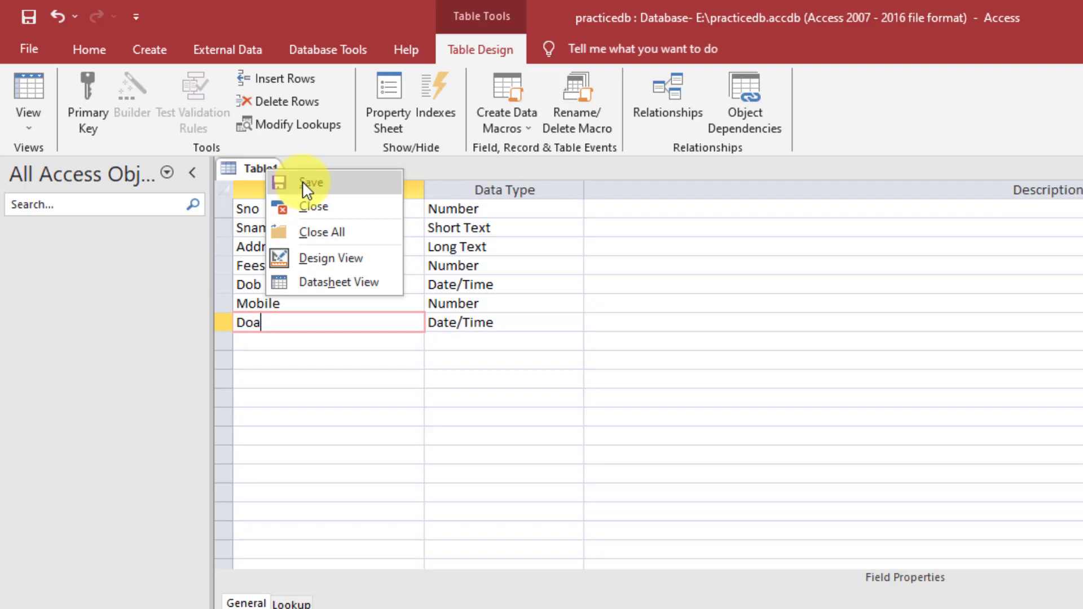
{"action": "key", "text": "Escape"}
{"action": "left_click", "coordinate": [375, 214]}
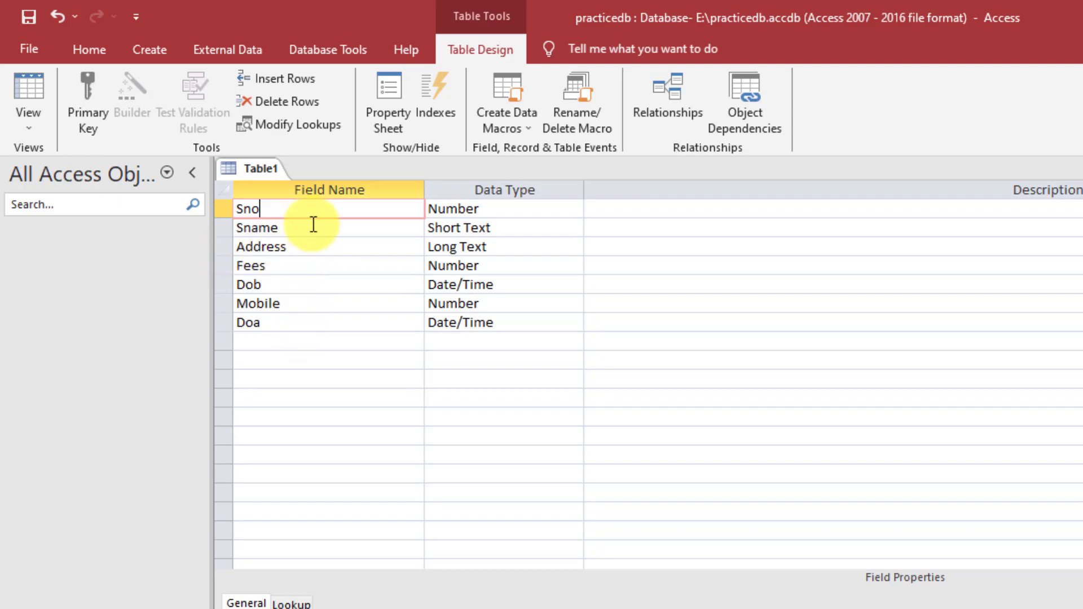
{"action": "double_click", "coordinate": [249, 208]}
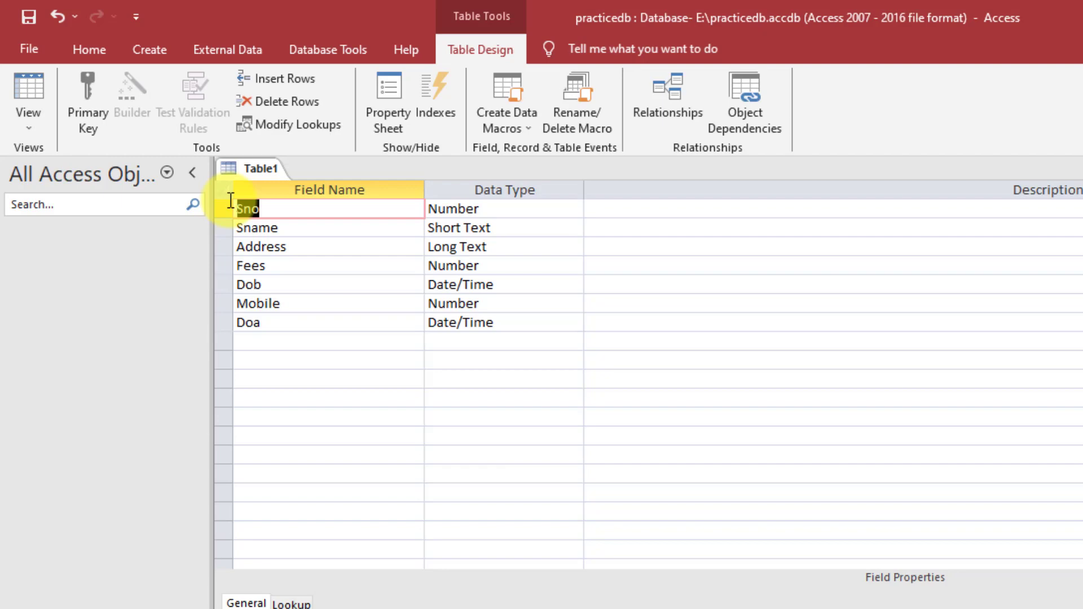
- Set Sno as the primary key using the Sno row's context menu
{"action": "left_click", "coordinate": [285, 232]}
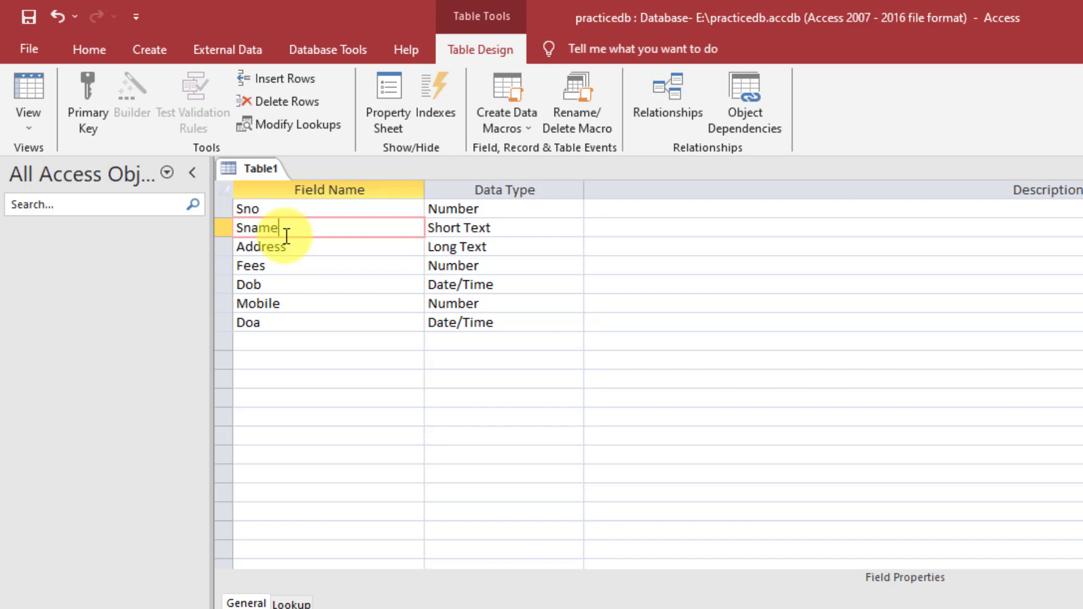
{"action": "left_click", "coordinate": [319, 213]}
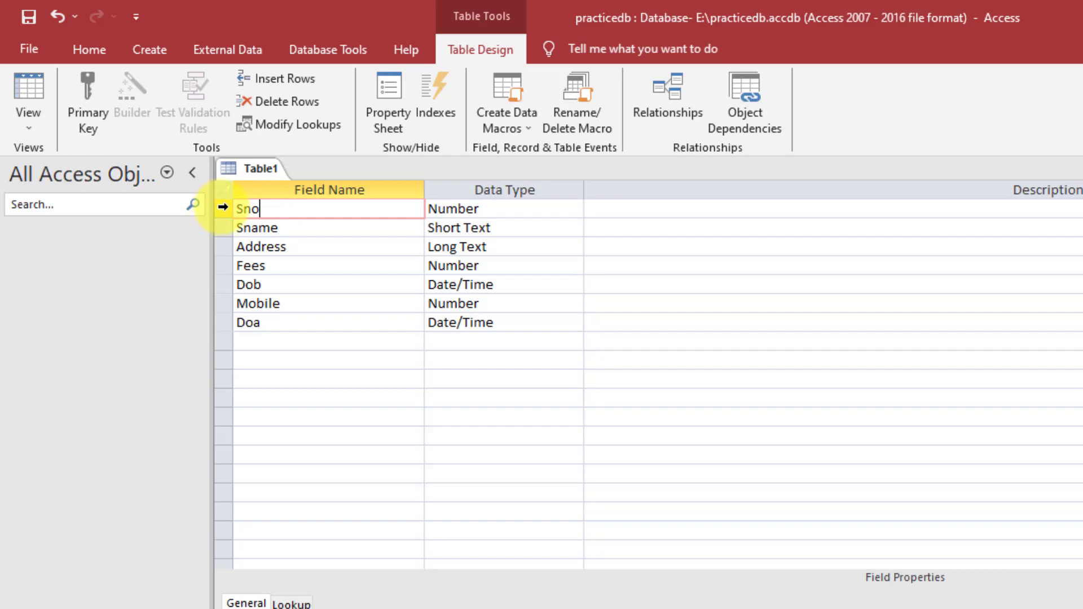
{"action": "left_click", "coordinate": [223, 207]}
{"action": "right_click", "coordinate": [223, 208]}
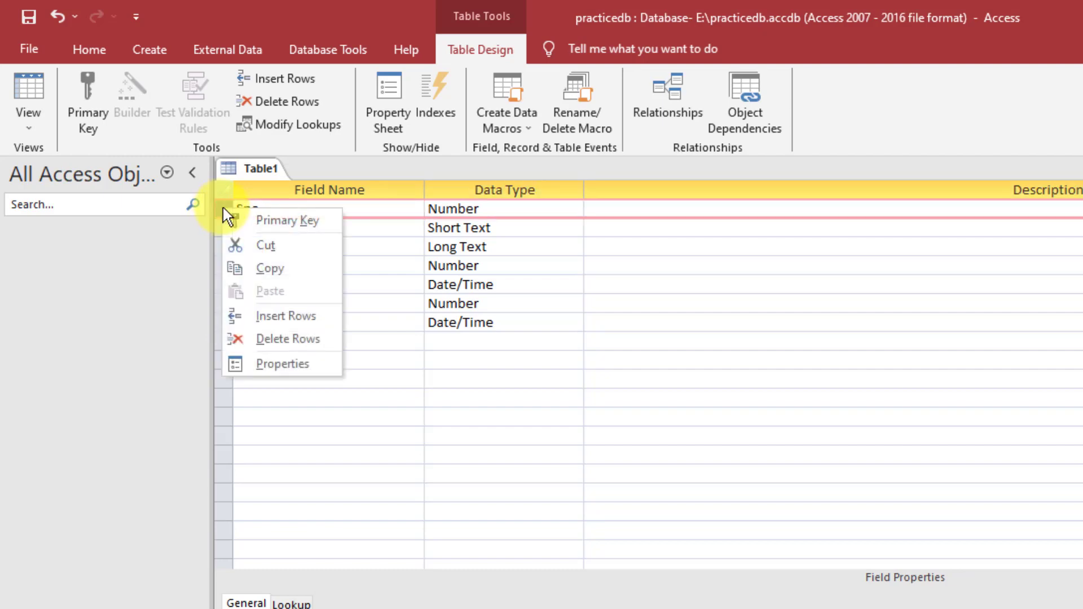
{"action": "left_click", "coordinate": [266, 219]}
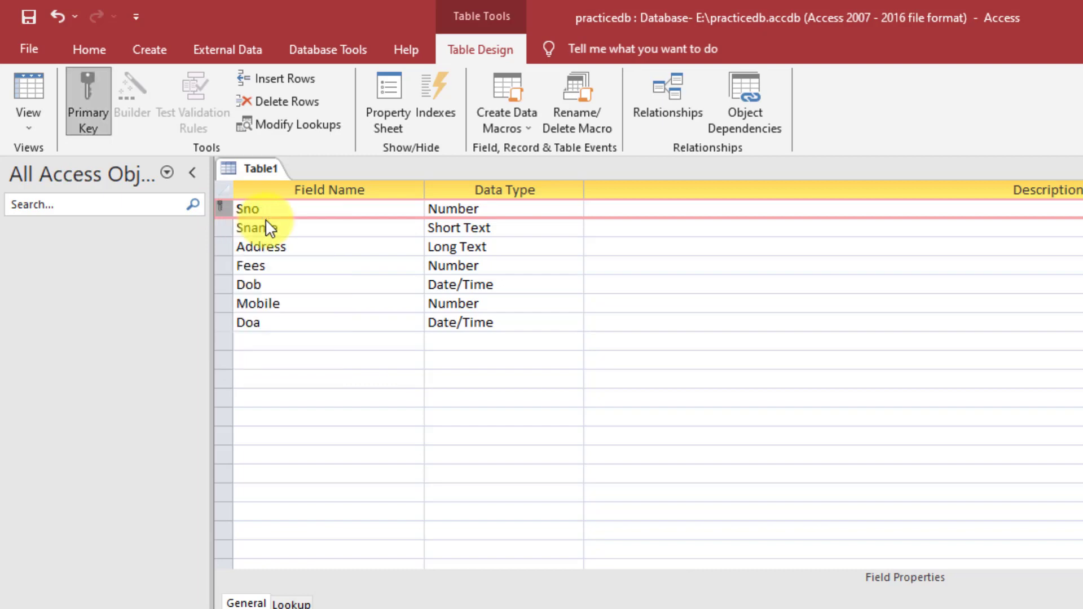
{"action": "right_click", "coordinate": [250, 168]}
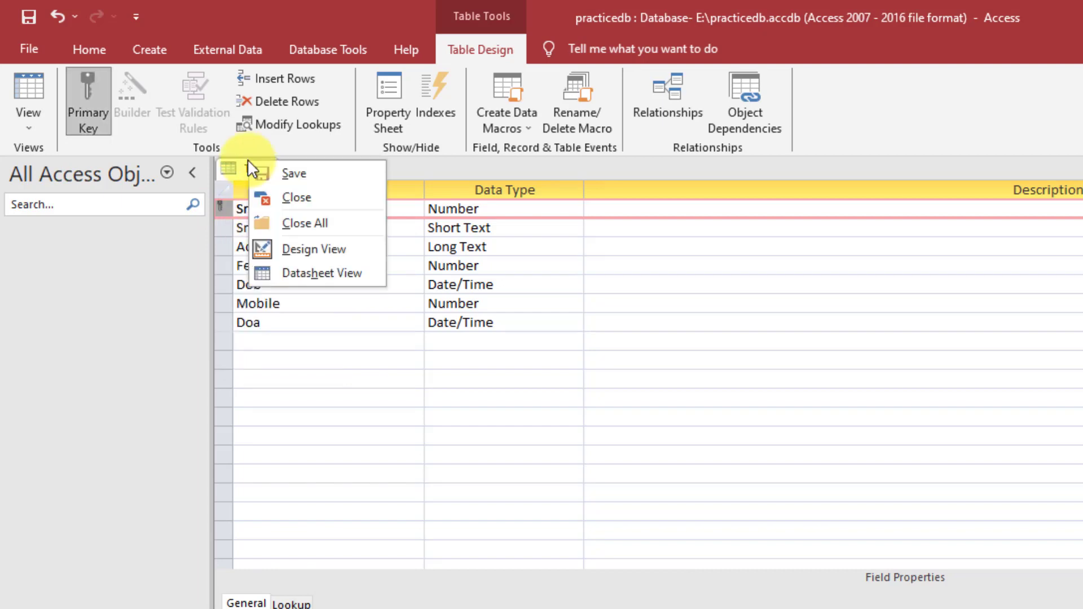
- Save Table1 with the table name 'student'
{"action": "left_click", "coordinate": [276, 175]}
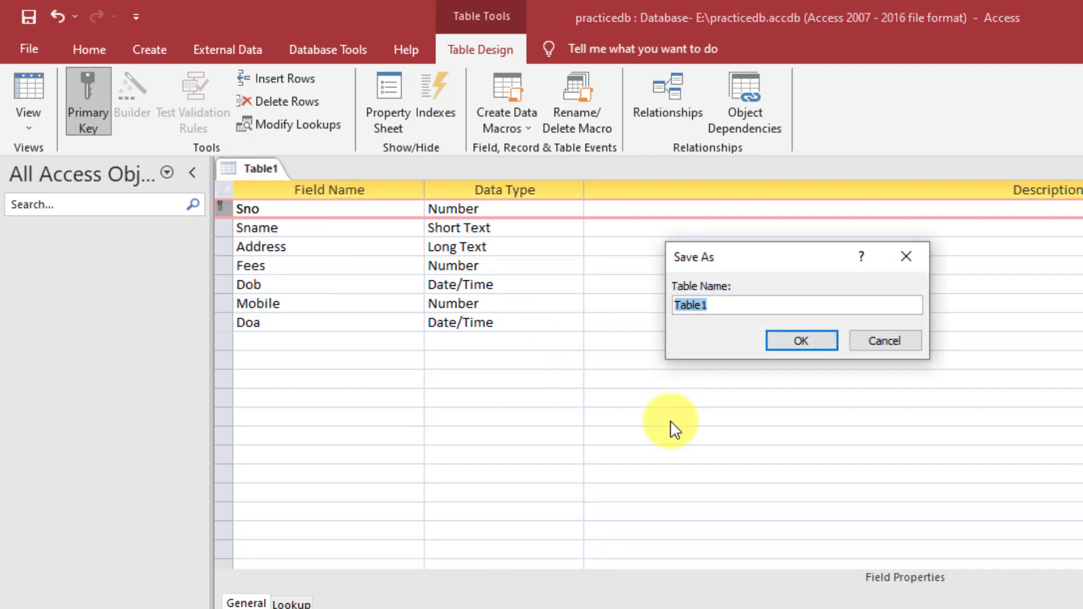
{"action": "type", "text": "student"}
{"action": "left_click", "coordinate": [821, 343]}
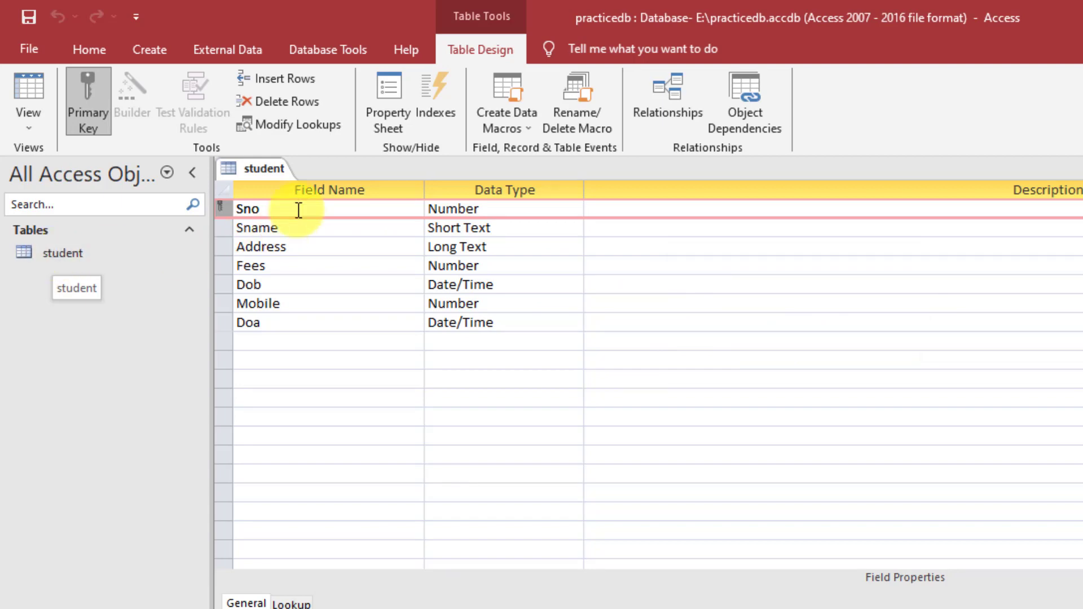
- Close the student design and reopen the student table in Datasheet View
{"action": "right_click", "coordinate": [263, 165]}
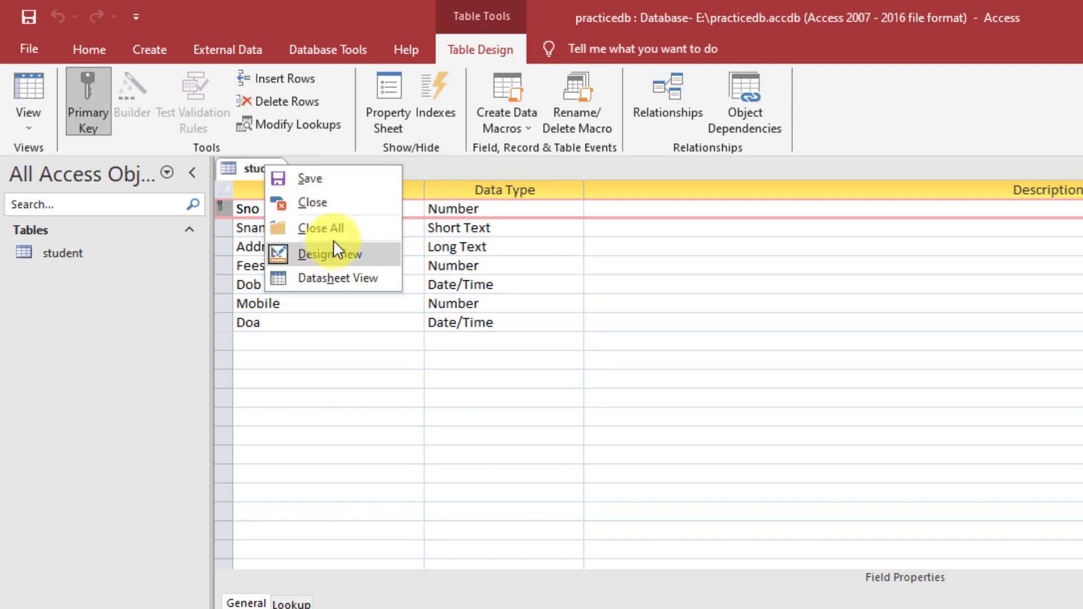
{"action": "left_click", "coordinate": [317, 202]}
{"action": "left_click", "coordinate": [43, 251]}
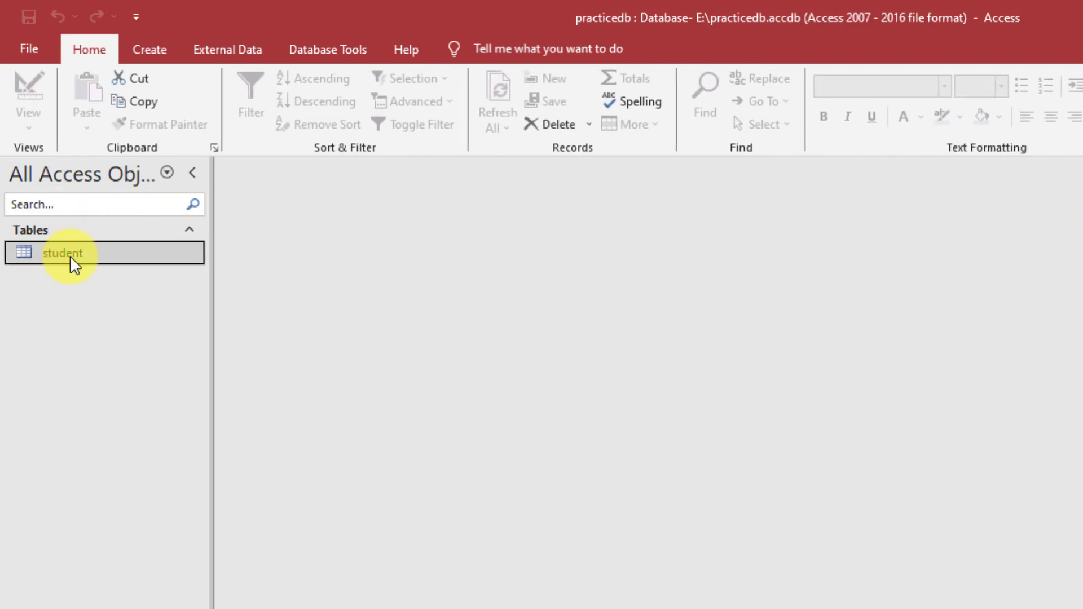
{"action": "double_click", "coordinate": [70, 255]}
{"action": "left_click", "coordinate": [379, 213]}
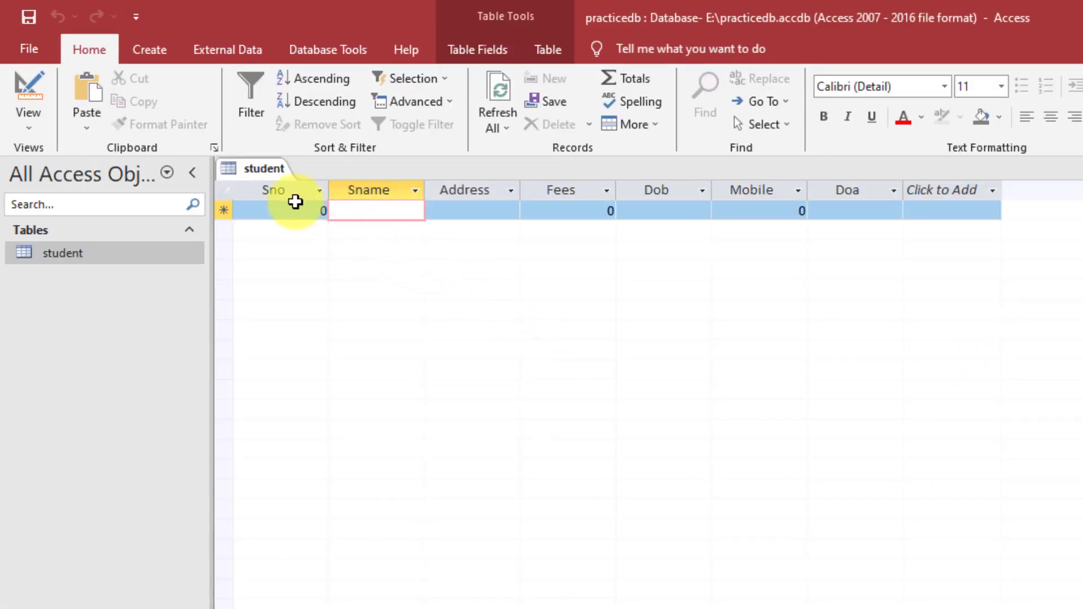
- Replace the default 0 with 101 in the new record's Sno field
{"action": "left_click", "coordinate": [294, 210]}
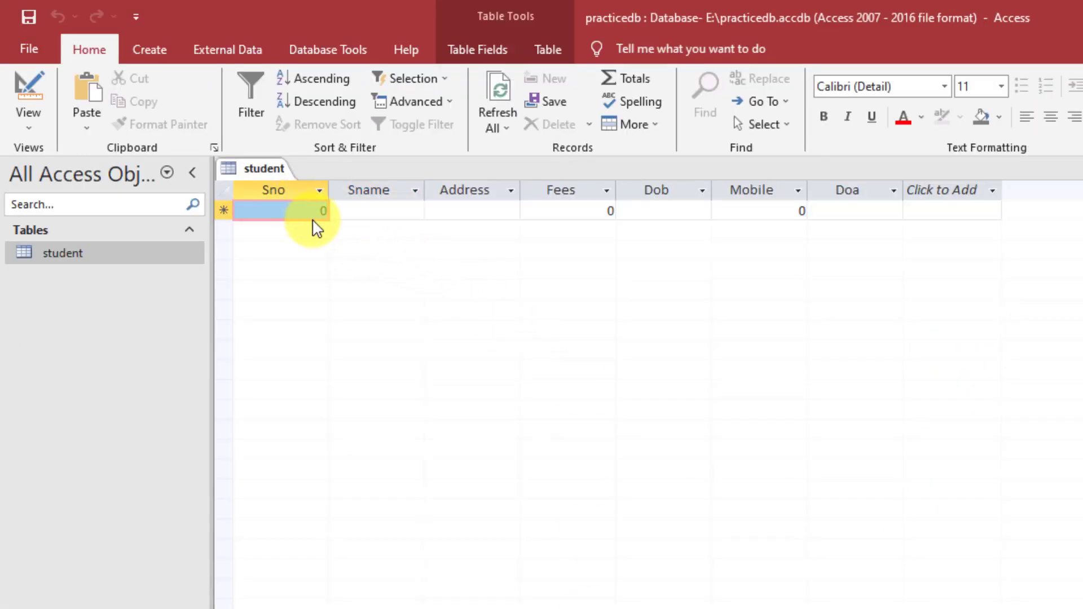
{"action": "left_click", "coordinate": [315, 210]}
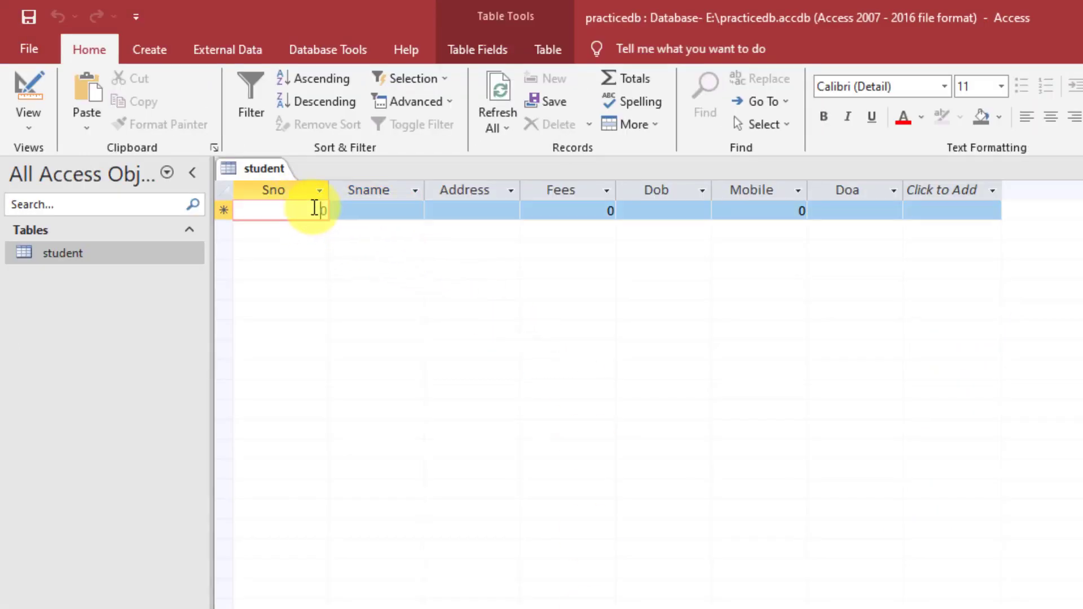
{"action": "left_click", "coordinate": [607, 210]}
{"action": "left_click", "coordinate": [677, 210]}
{"action": "left_click", "coordinate": [759, 211]}
{"action": "left_click", "coordinate": [677, 212]}
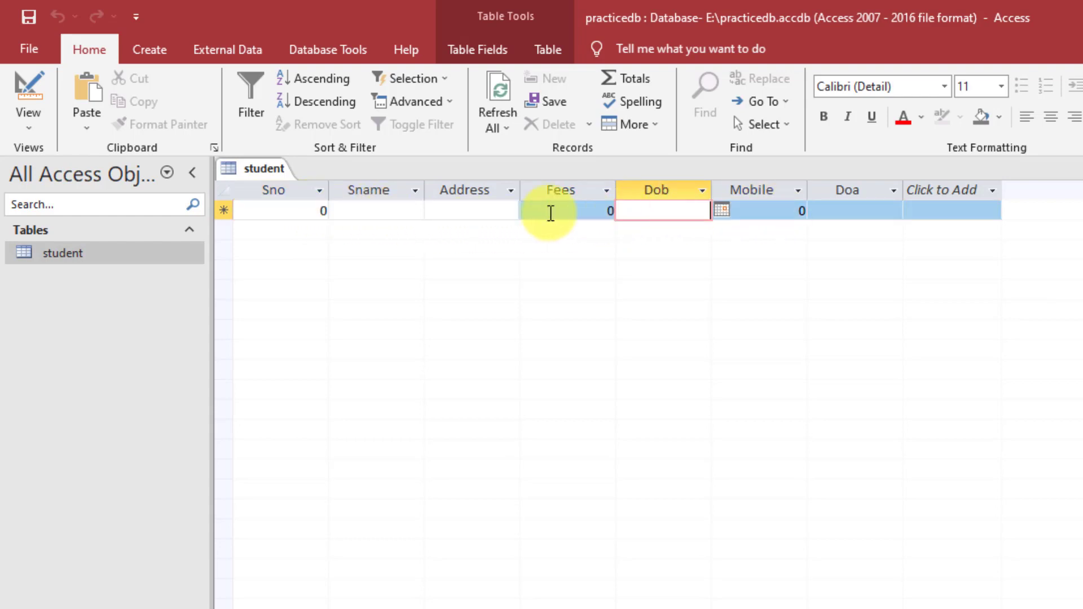
{"action": "left_click", "coordinate": [367, 211]}
{"action": "double_click", "coordinate": [319, 211]}
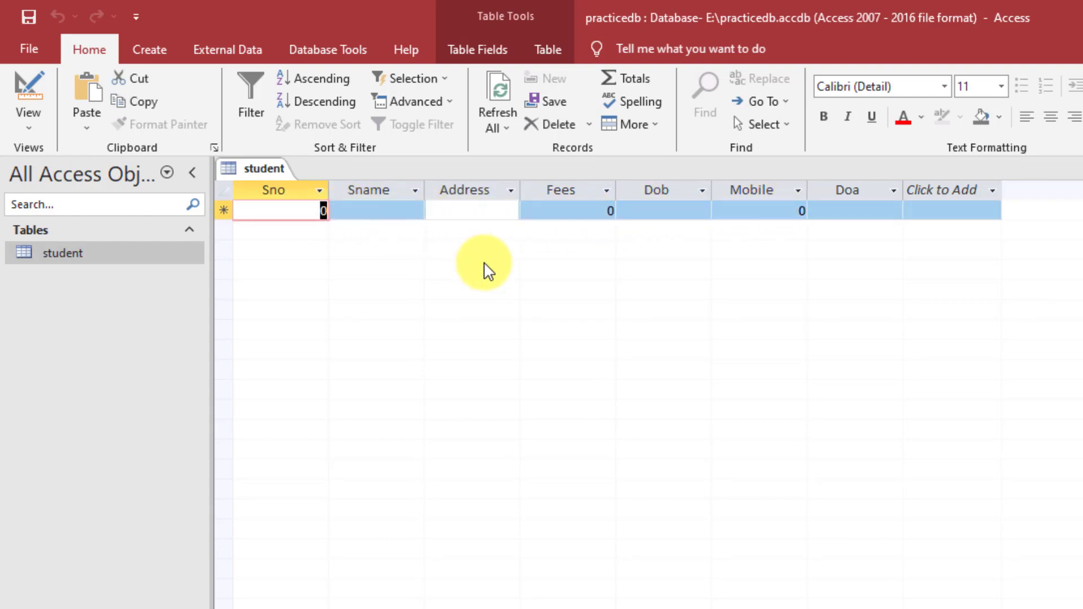
{"action": "type", "text": "101"}
{"action": "key", "text": "Tab"}
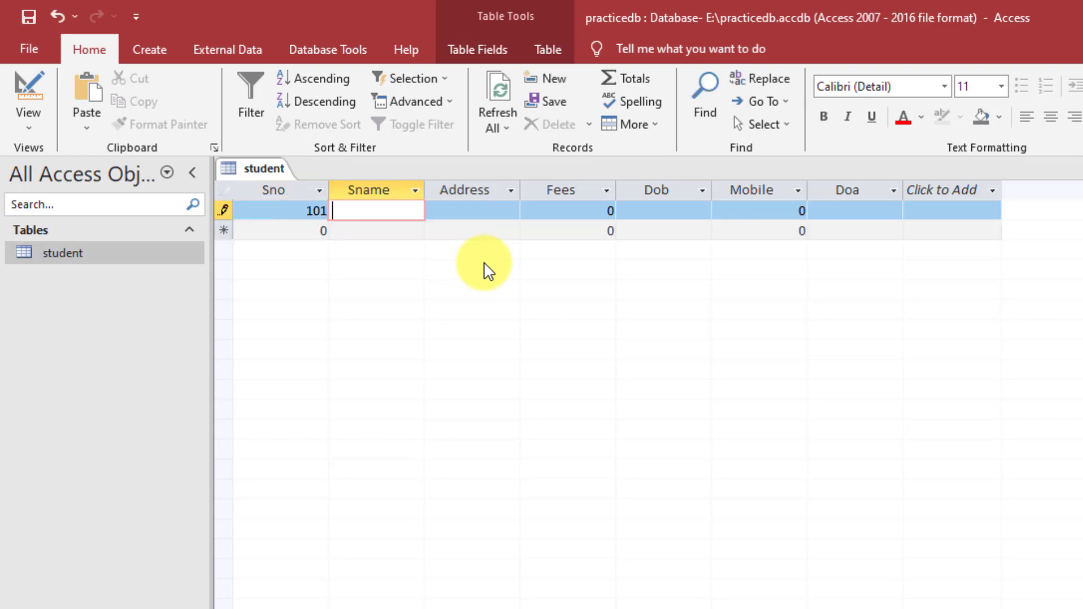
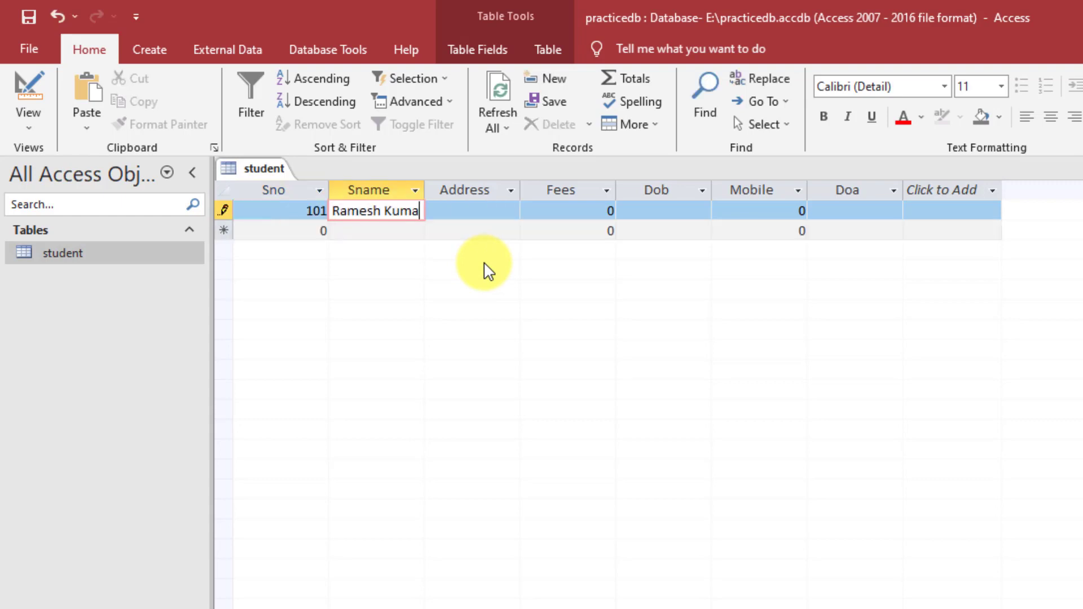
- Enter the student's name and address, Fees 12000 and Dob 9/1/2002
{"action": "key", "text": "Tab"}
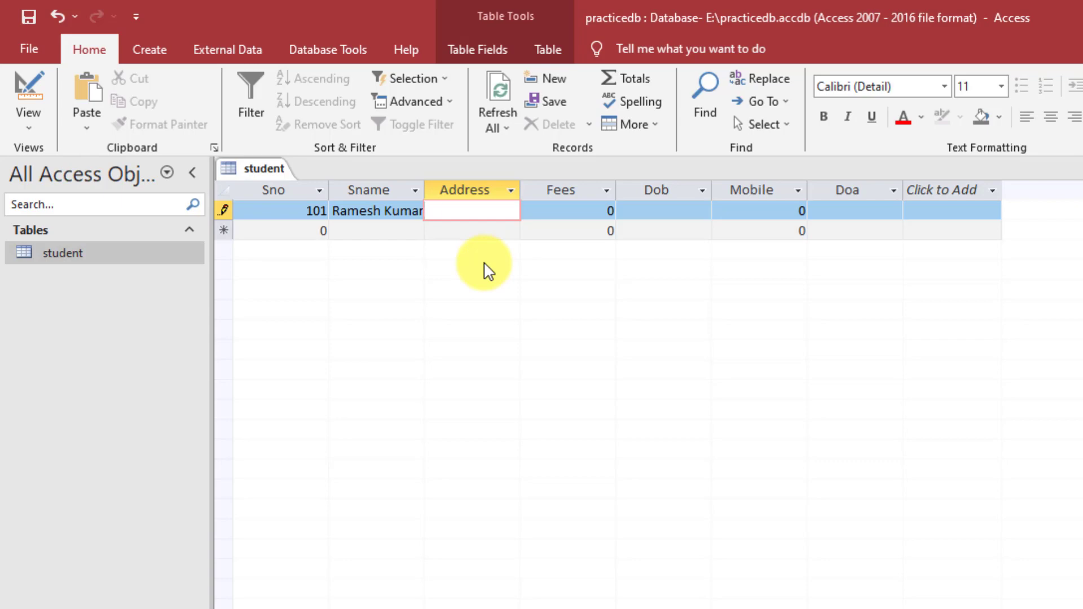
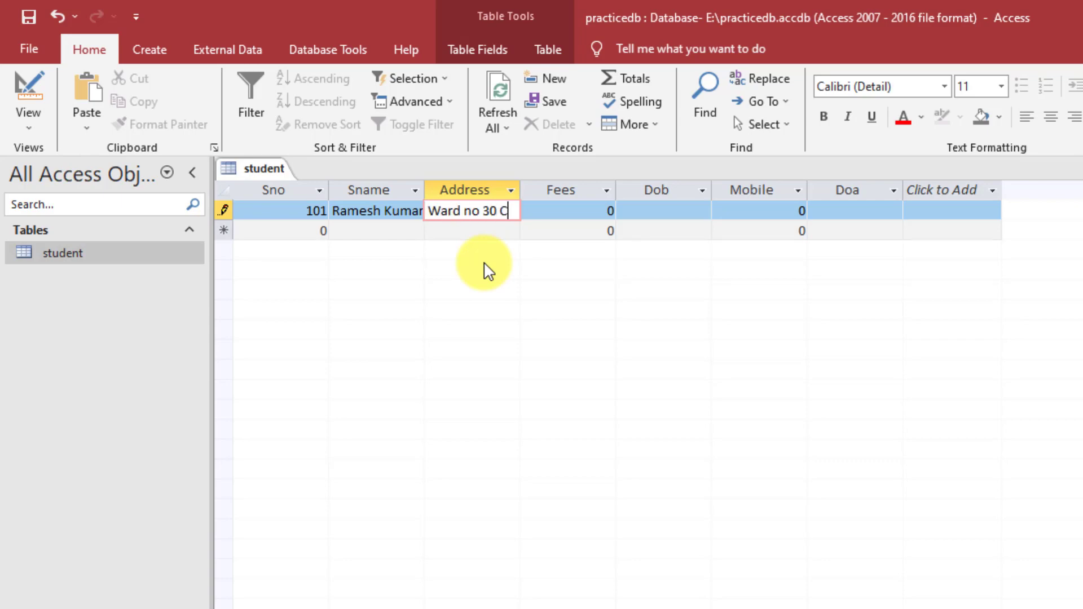
{"action": "key", "text": "Tab"}
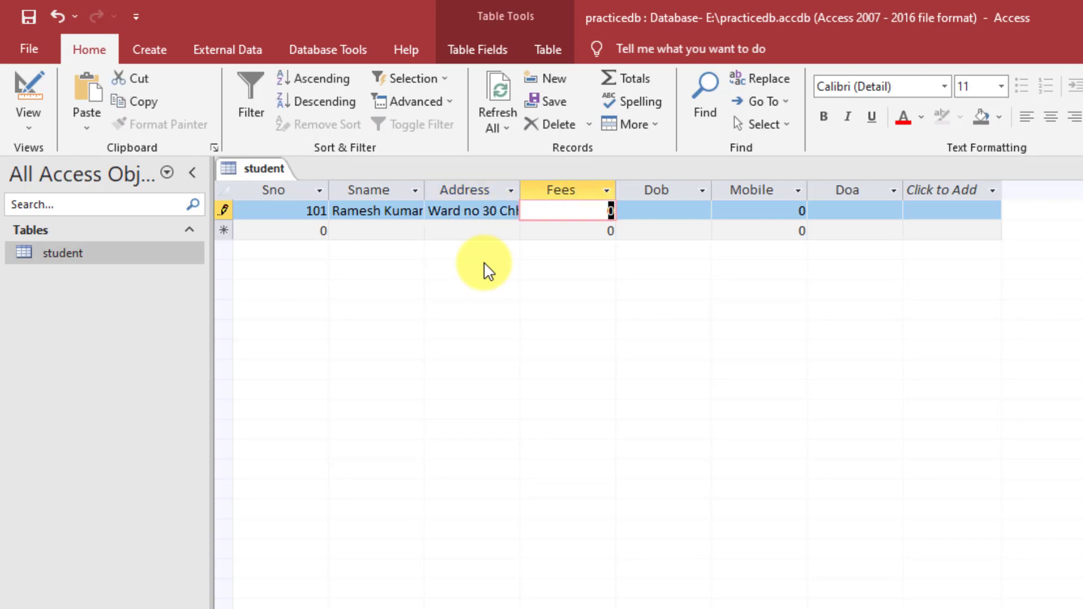
{"action": "type", "text": "12000"}
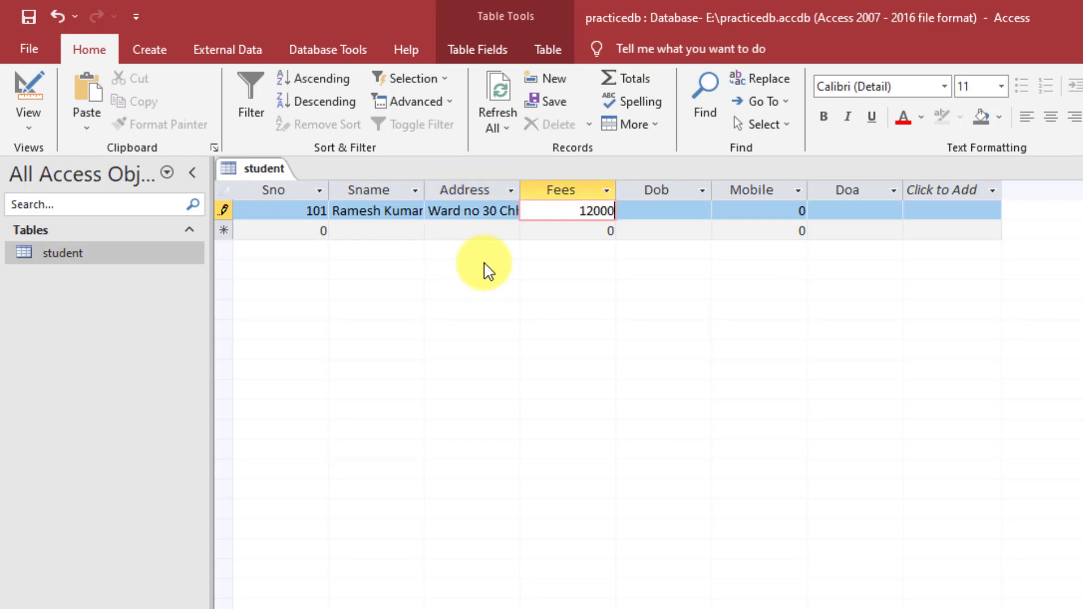
{"action": "key", "text": "Tab"}
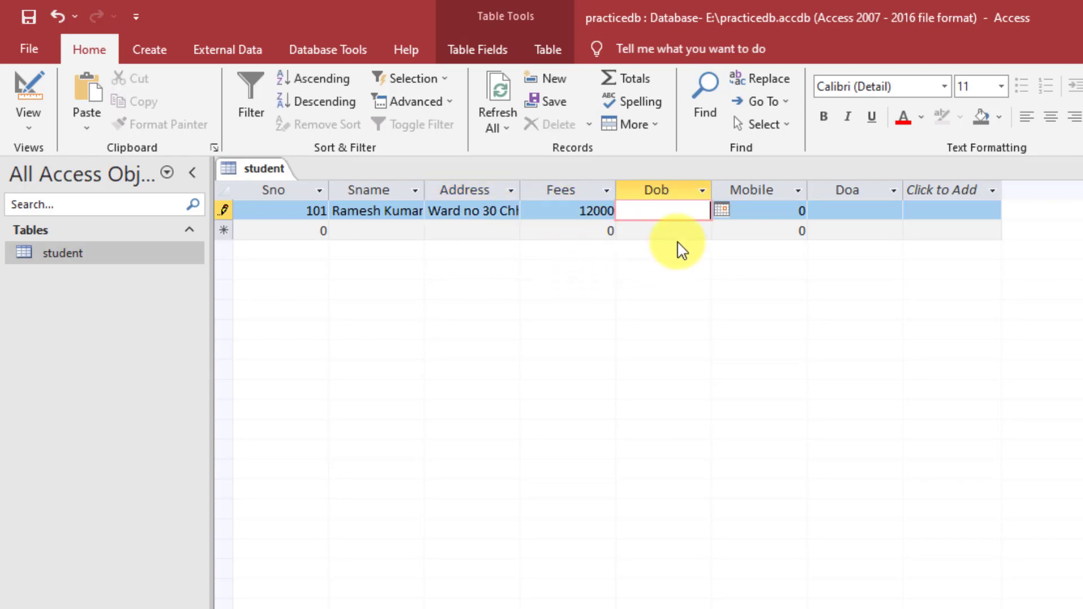
{"action": "left_click", "coordinate": [722, 210]}
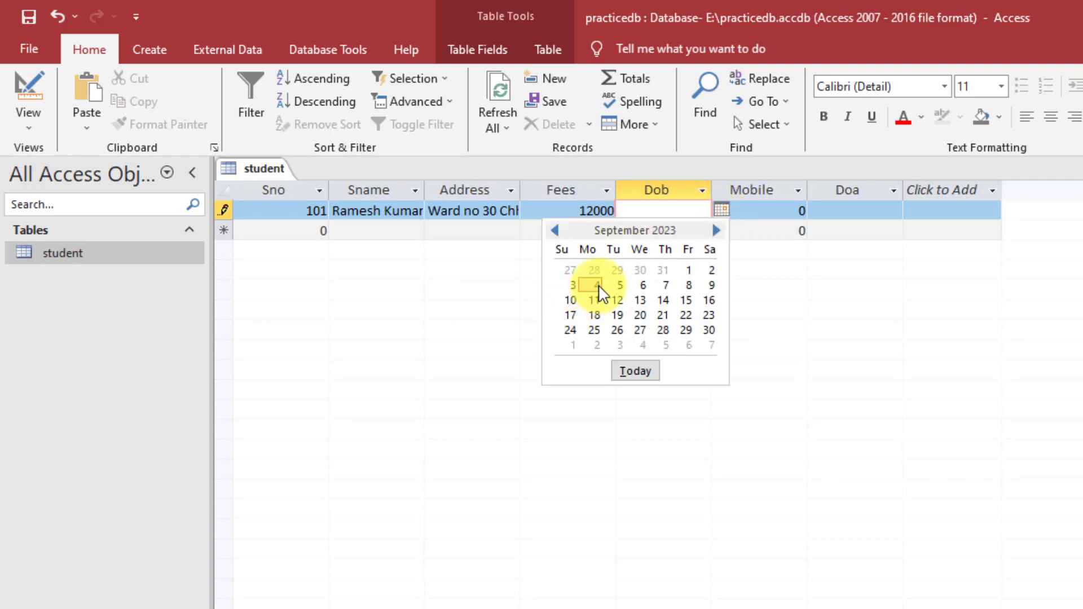
{"action": "left_click", "coordinate": [689, 271]}
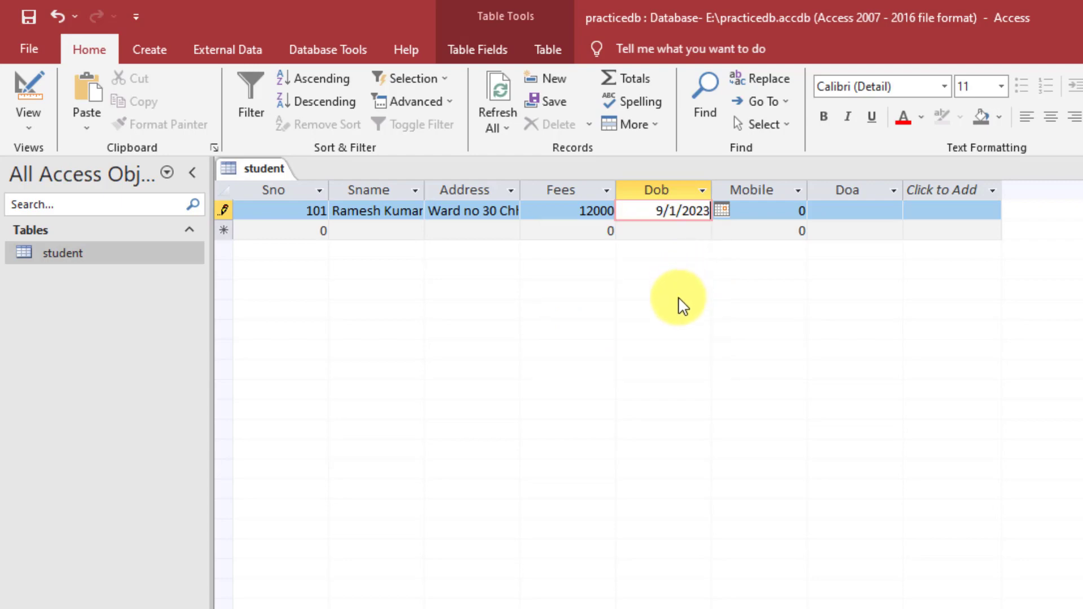
{"action": "key", "text": "BackSpace"}
{"action": "key", "text": "BackSpace"}
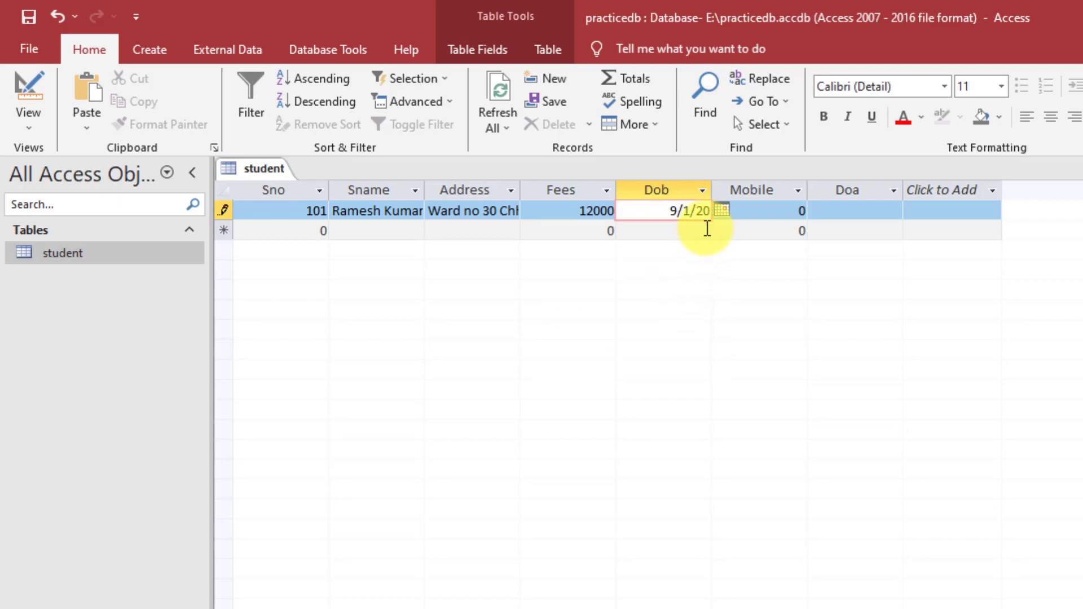
{"action": "type", "text": "02"}
- Enter the student's mobile number, removing the extra last digit after the invalid-value warning
{"action": "key", "text": "Tab"}
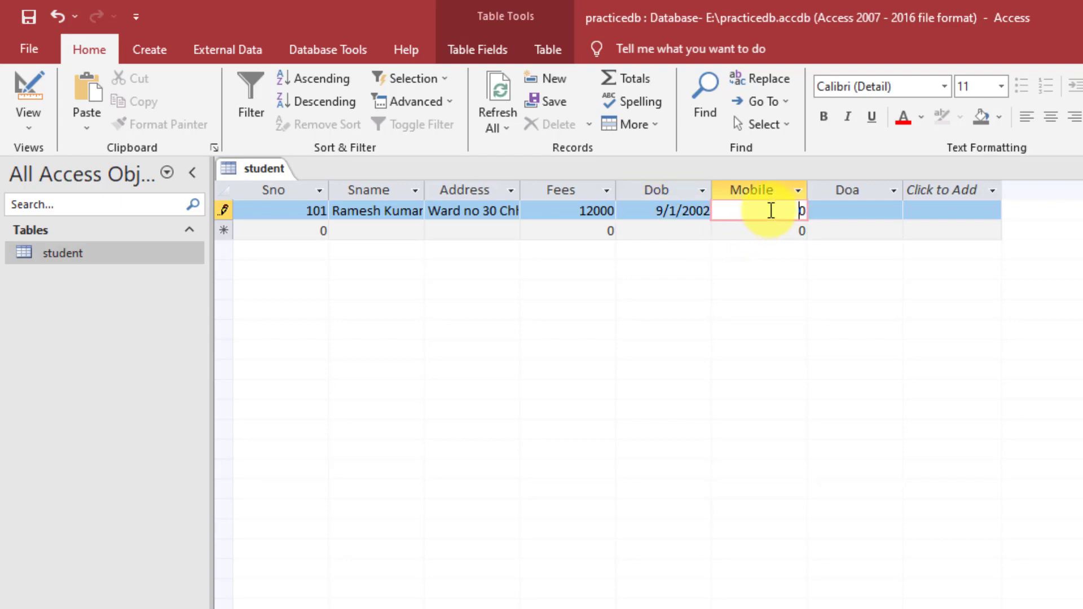
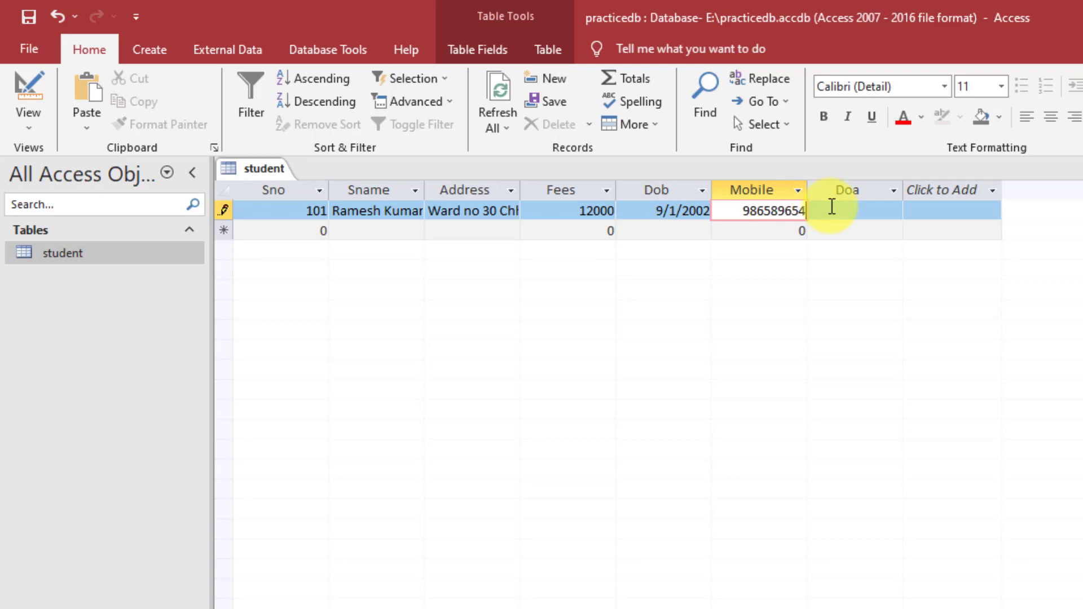
{"action": "left_click", "coordinate": [856, 207]}
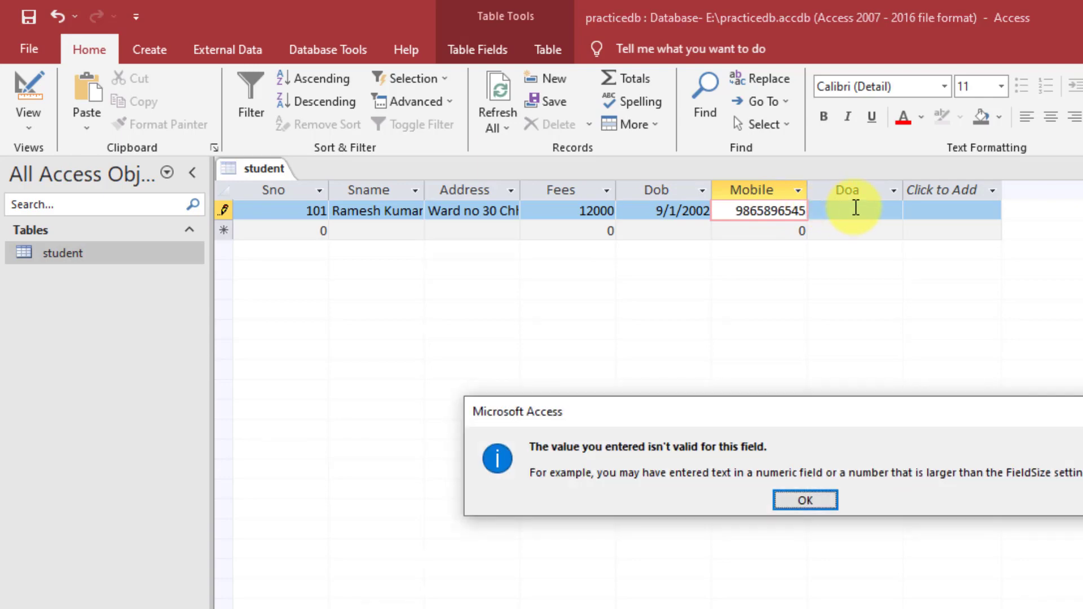
{"action": "left_click", "coordinate": [825, 506]}
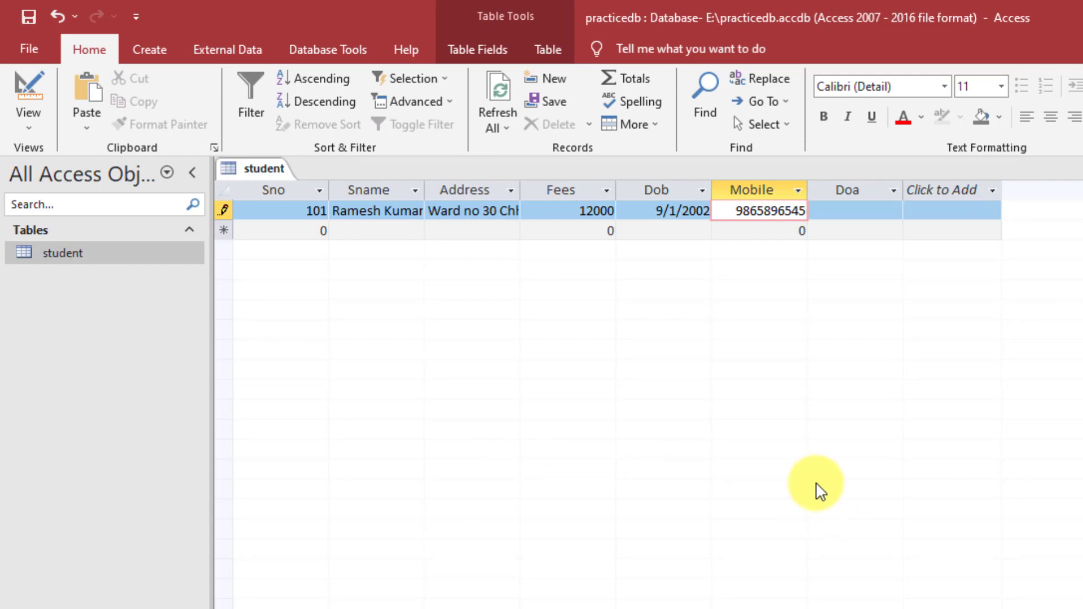
{"action": "key", "text": "BackSpace"}
{"action": "key", "text": "Tab"}
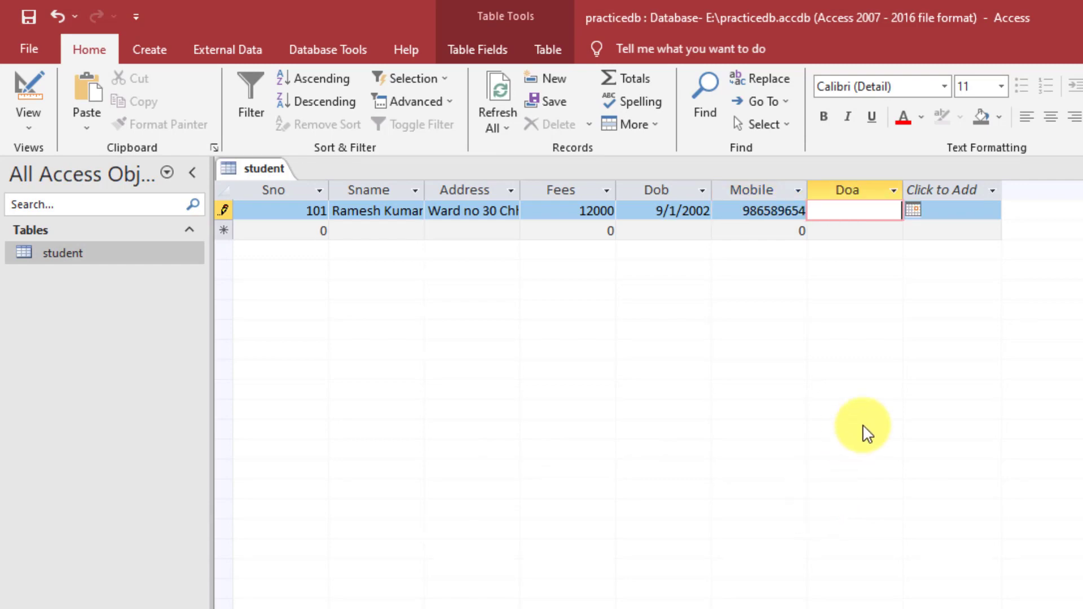
- Set Doa to 9/1/2023 from the date picker and save record 101
{"action": "left_click", "coordinate": [914, 211]}
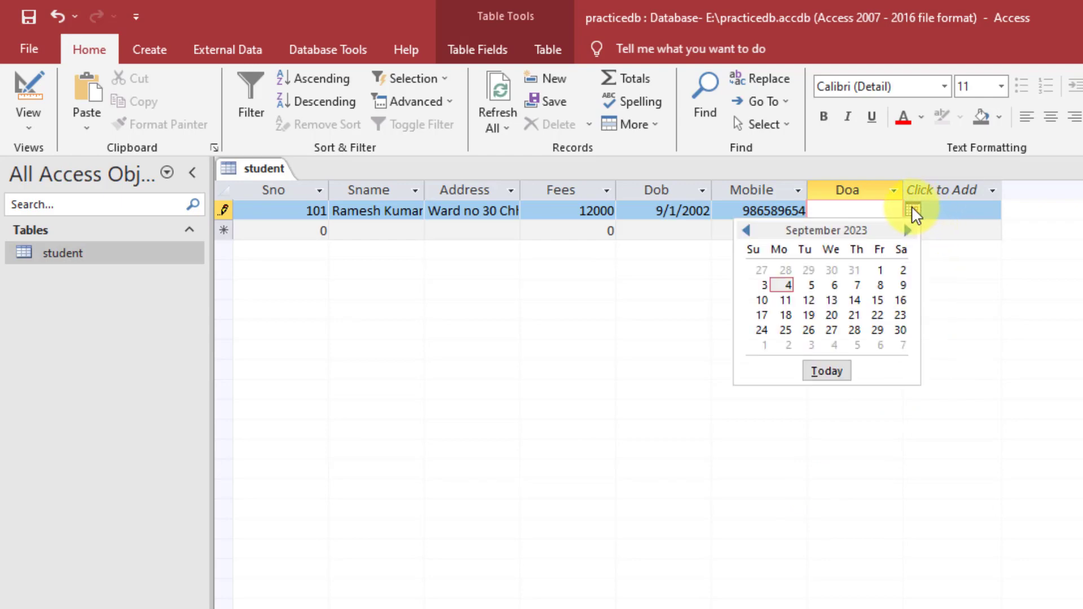
{"action": "left_click", "coordinate": [880, 271]}
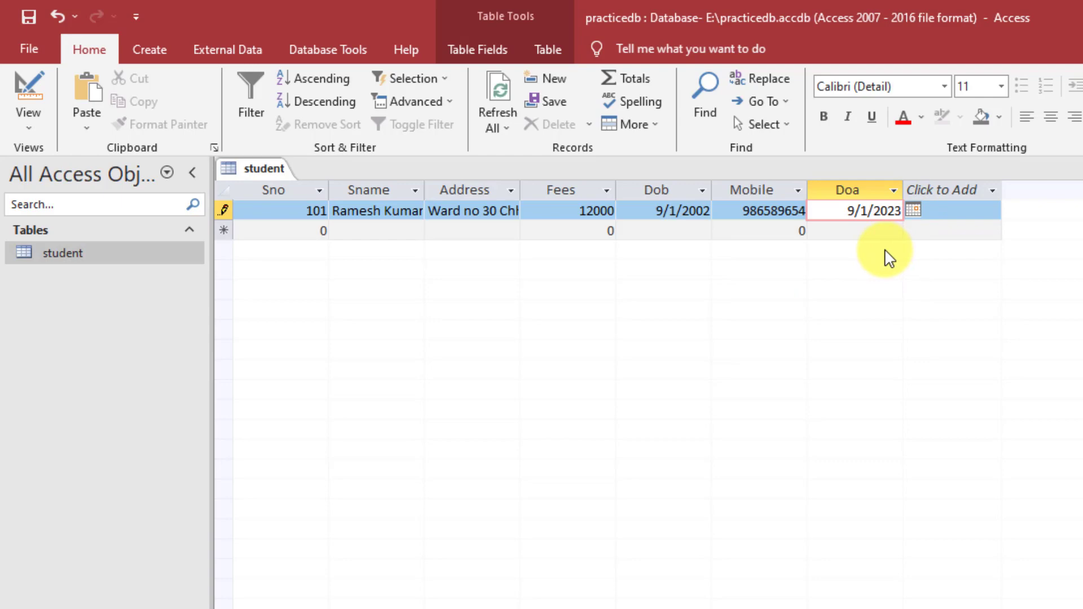
{"action": "left_click", "coordinate": [973, 212]}
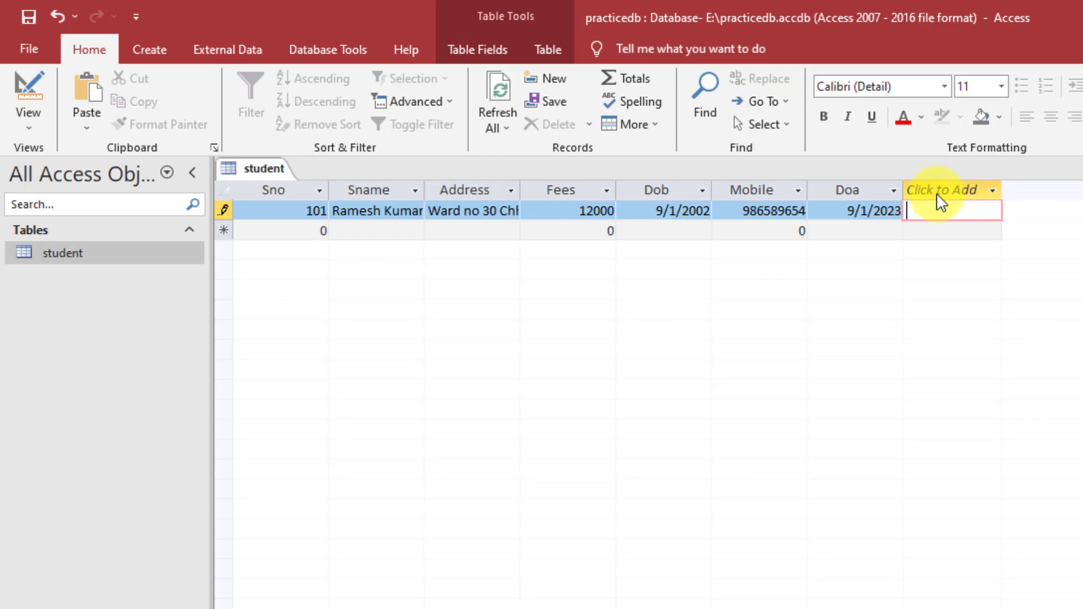
{"action": "key", "text": "Tab"}
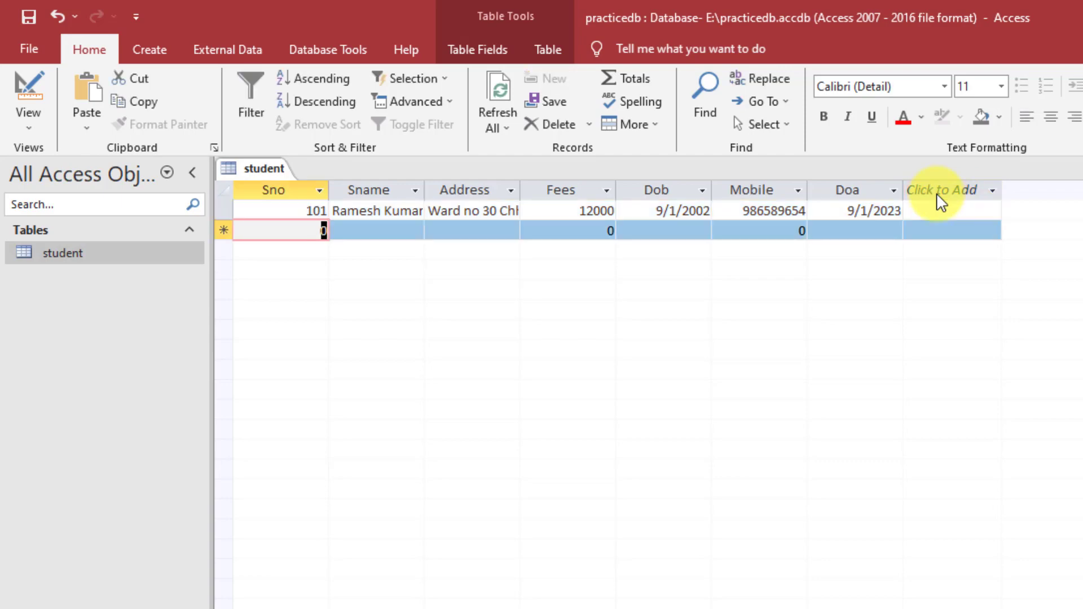